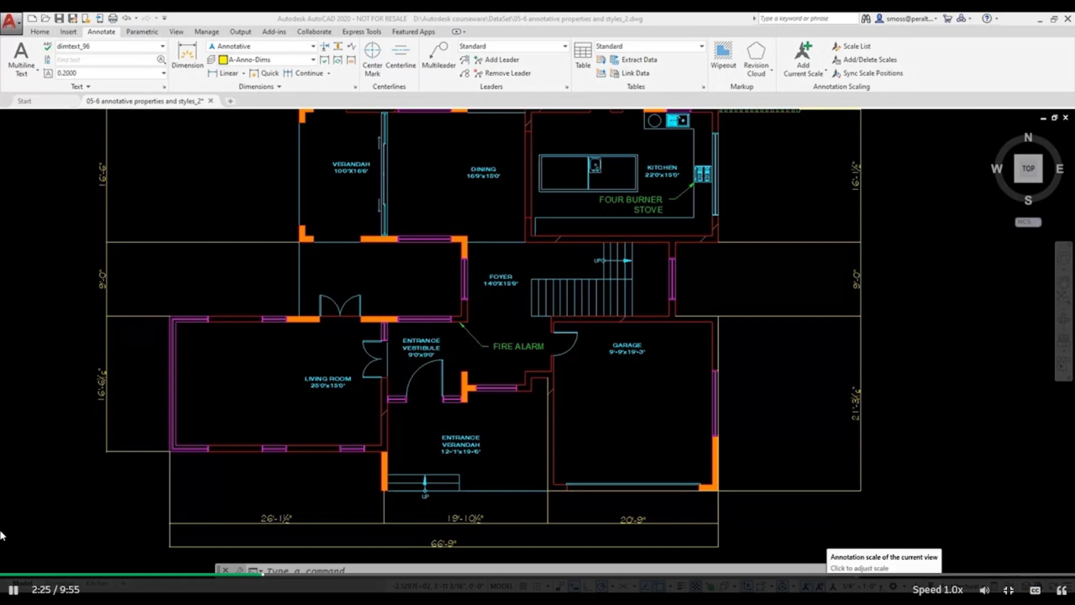
{"action": "left_click", "coordinate": [864, 586]}
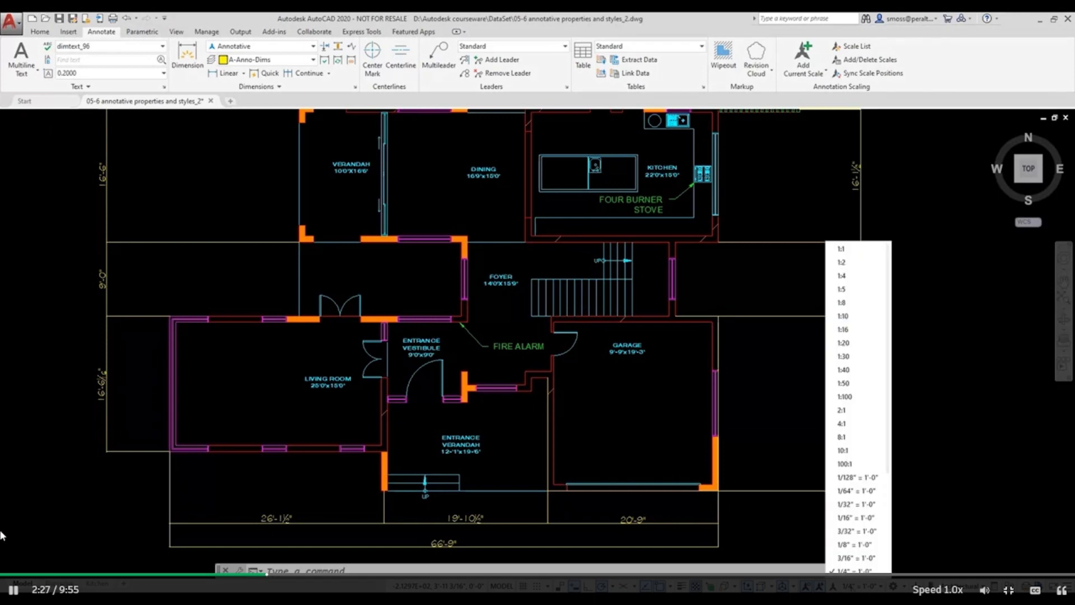
{"action": "left_click", "coordinate": [928, 515]}
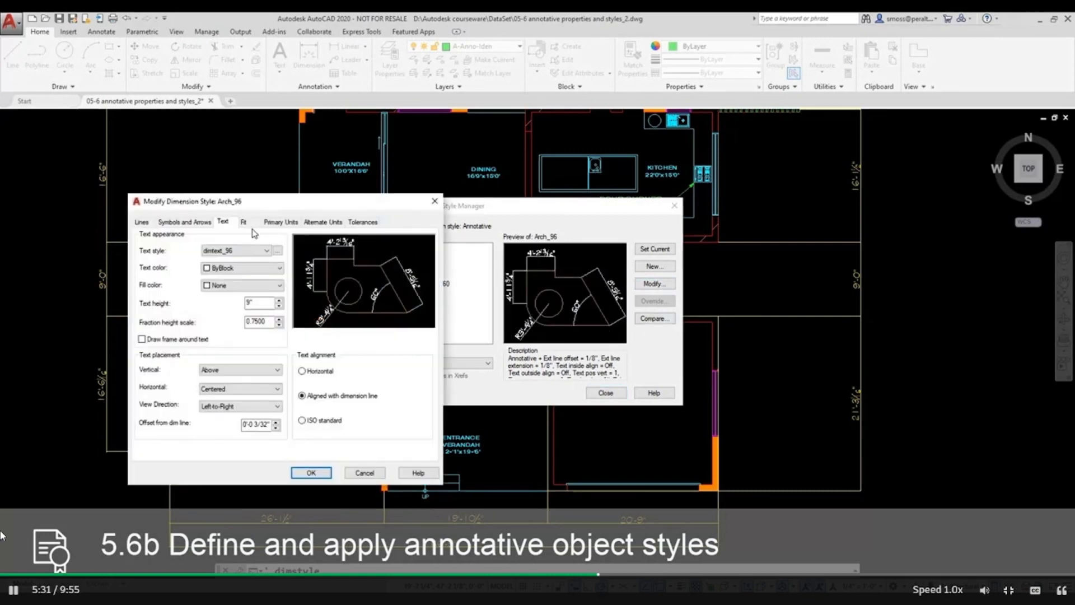
Make the Arch_96 dimension style annotative and close the dimension style manager.
{"action": "left_click", "coordinate": [244, 224]}
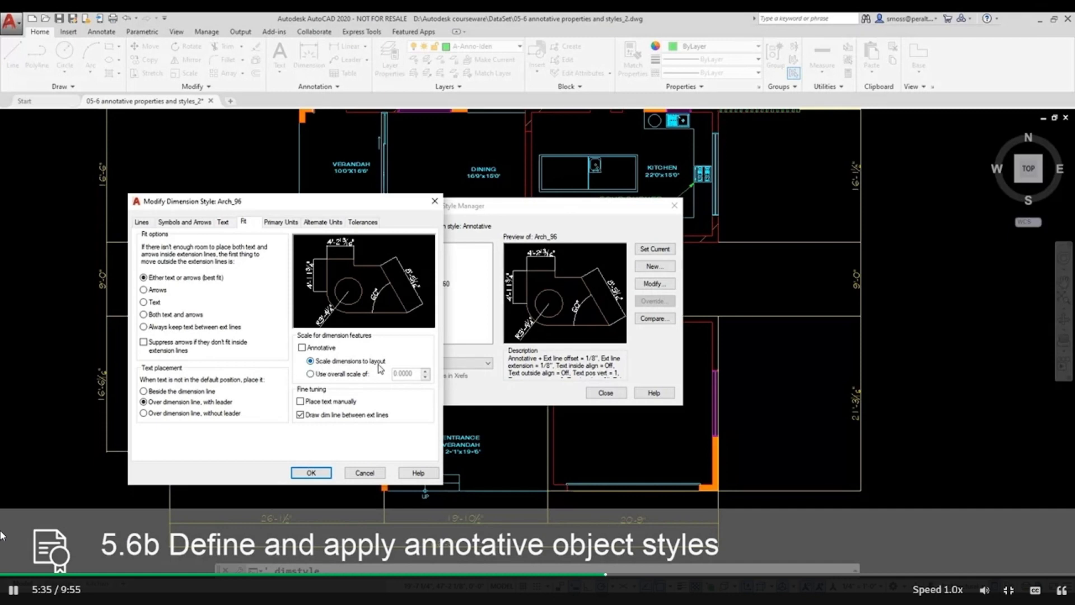
{"action": "left_click", "coordinate": [303, 347]}
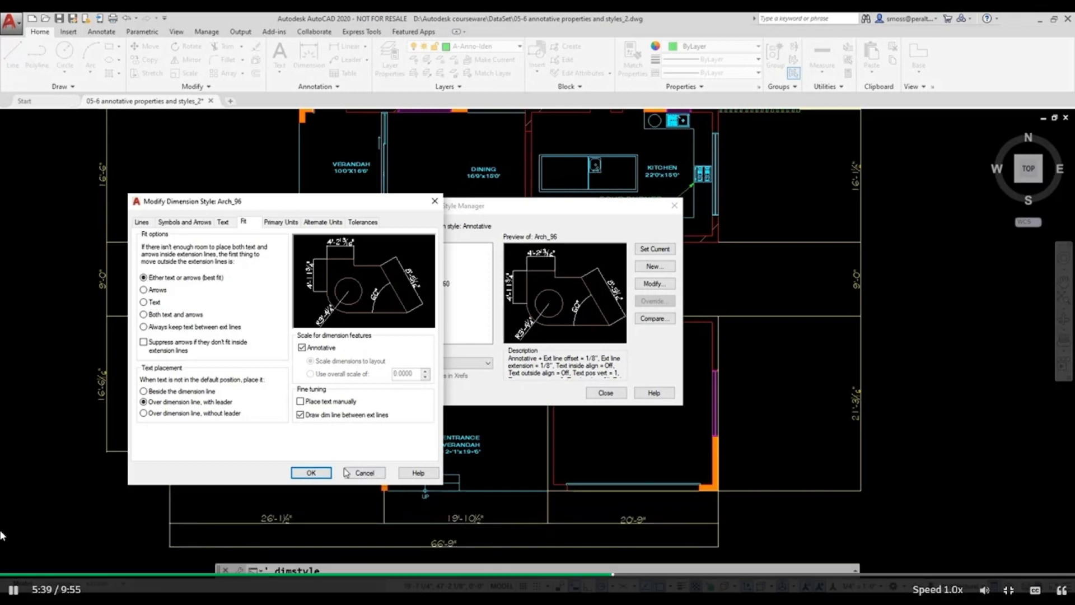
{"action": "left_click", "coordinate": [310, 473]}
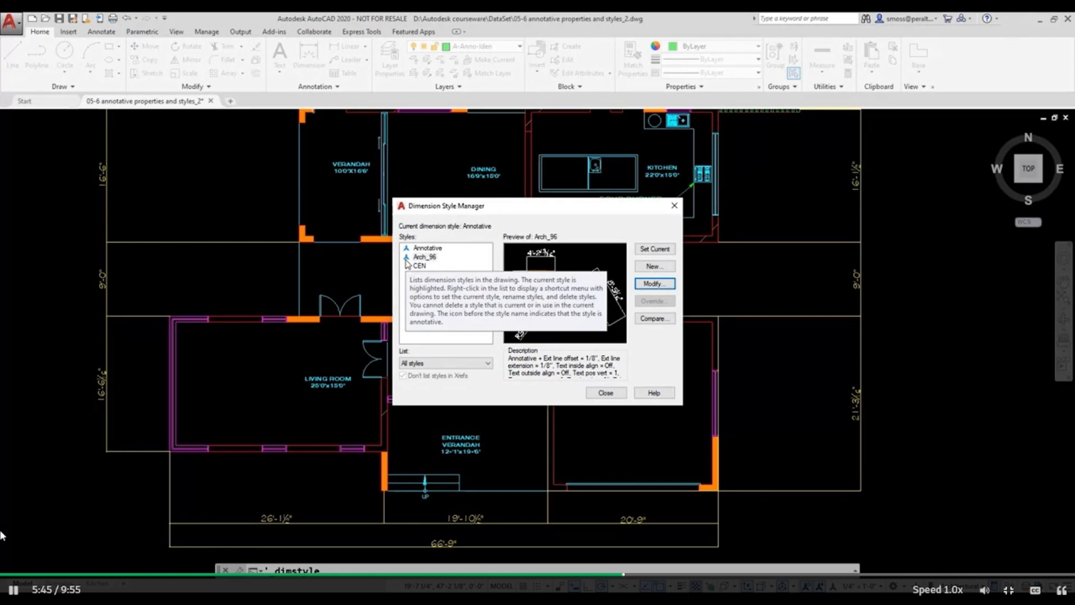
{"action": "left_click", "coordinate": [594, 395]}
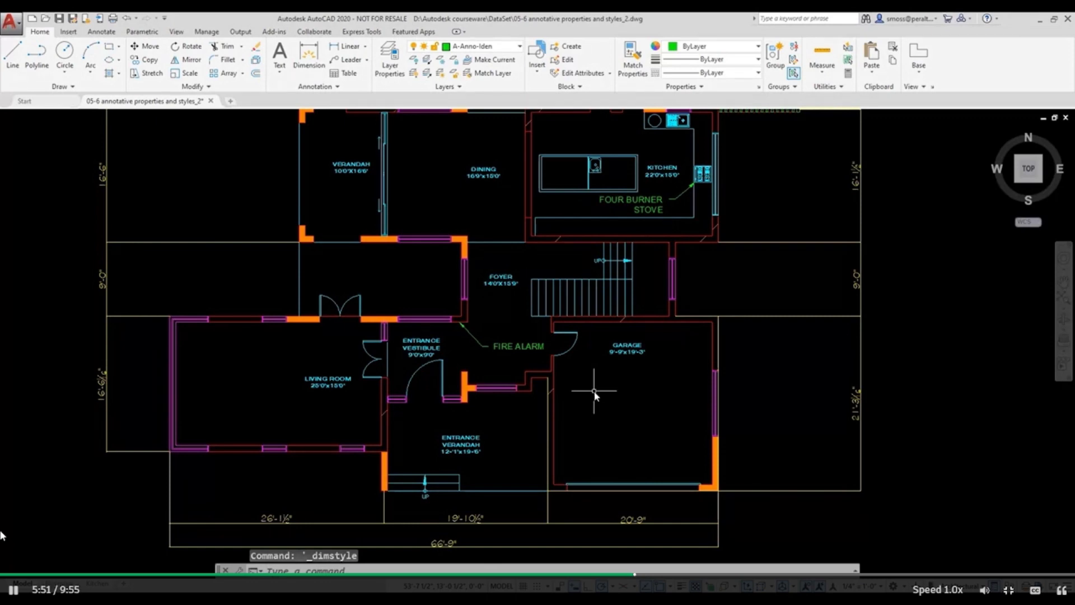
Turn off Quick Properties and make the FIRE ALARM multileader and all similar multileaders annotative.
{"action": "left_click", "coordinate": [994, 587]}
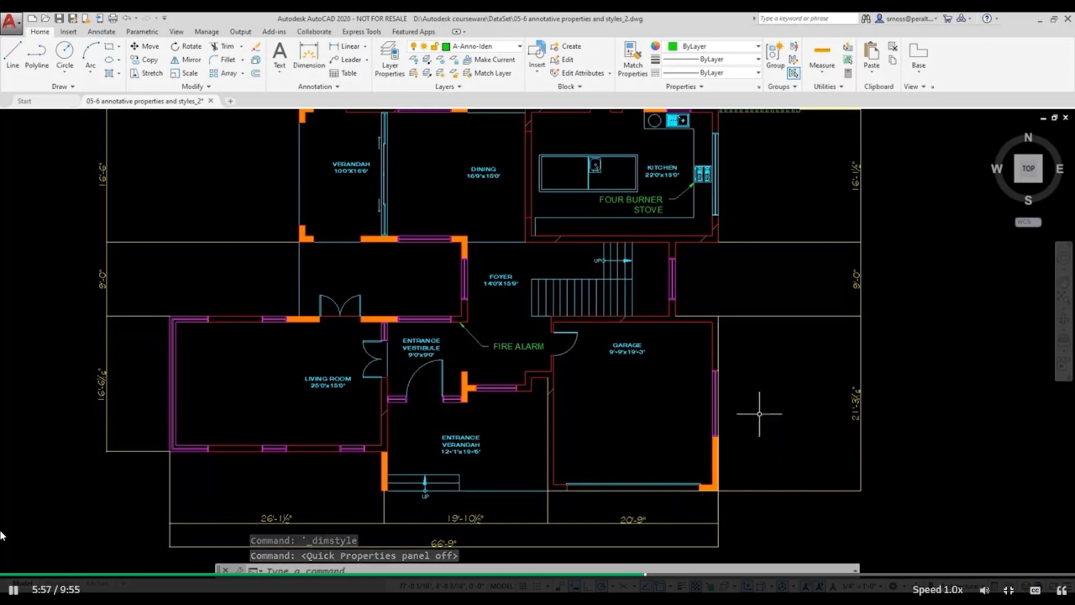
{"action": "mouse_move", "coordinate": [511, 346]}
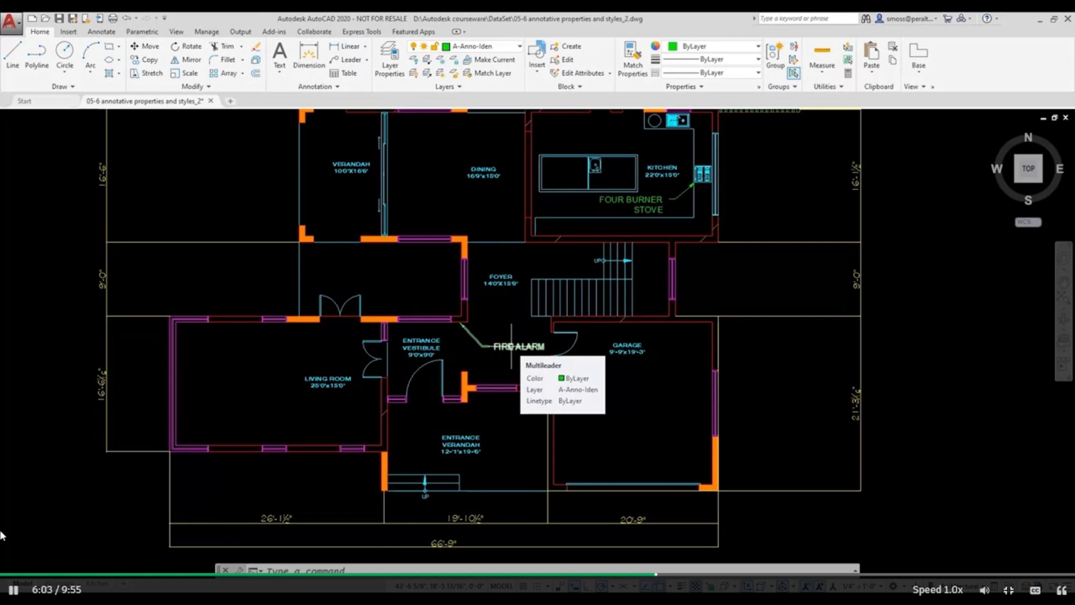
{"action": "left_click", "coordinate": [511, 346]}
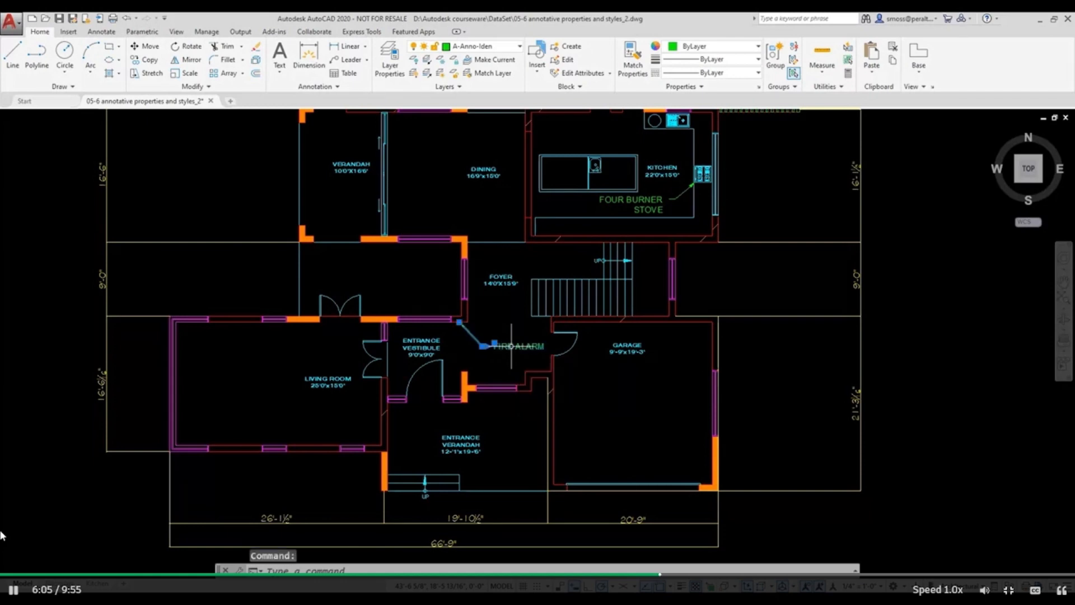
{"action": "right_click", "coordinate": [511, 347]}
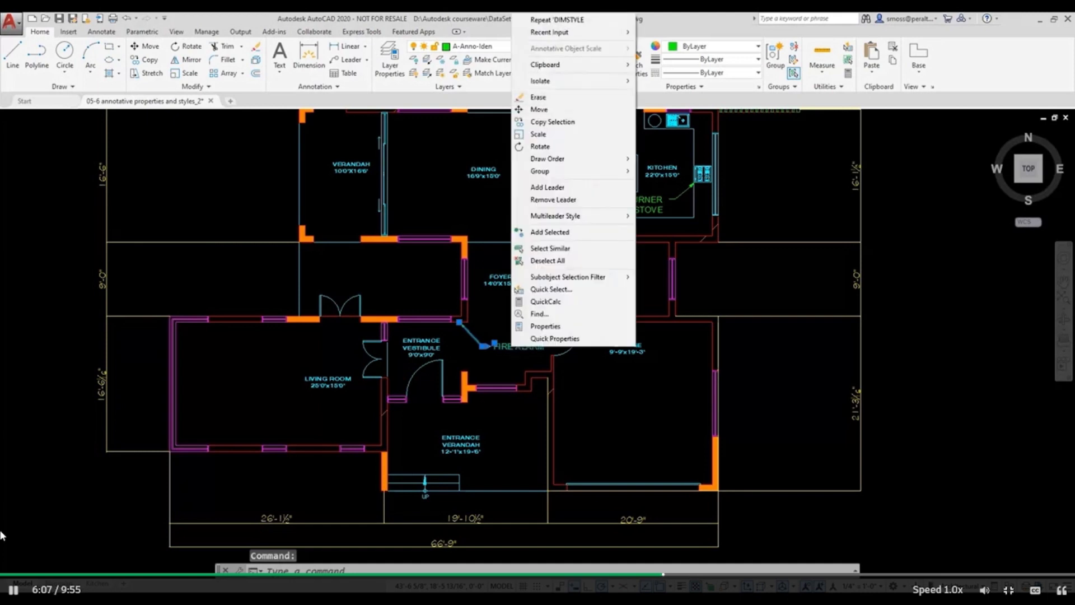
{"action": "left_click", "coordinate": [590, 246]}
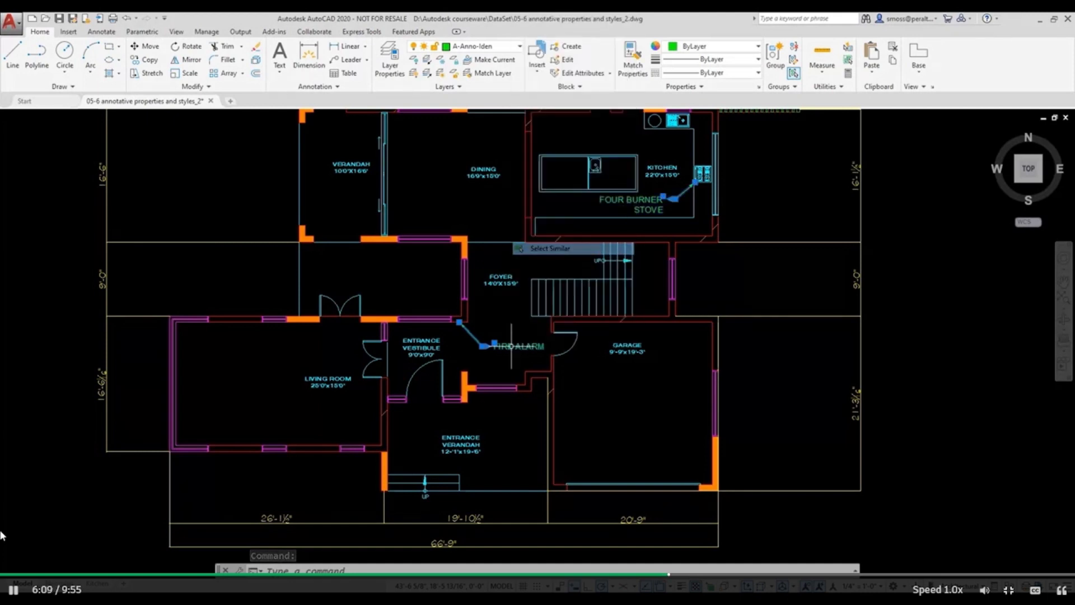
{"action": "right_click", "coordinate": [727, 275]}
{"action": "left_click", "coordinate": [759, 526]}
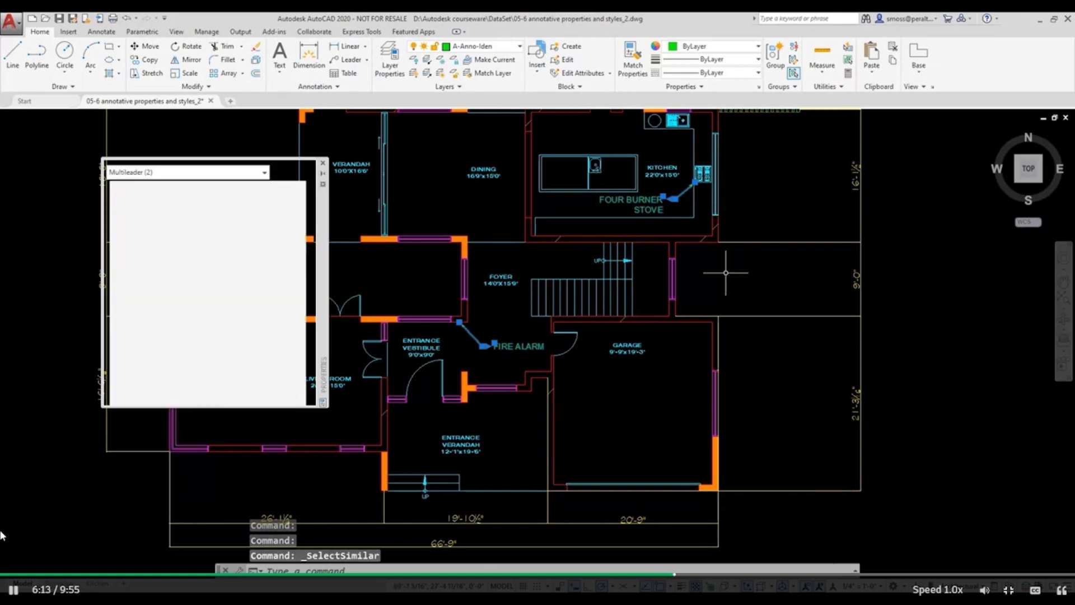
{"action": "left_click", "coordinate": [233, 317]}
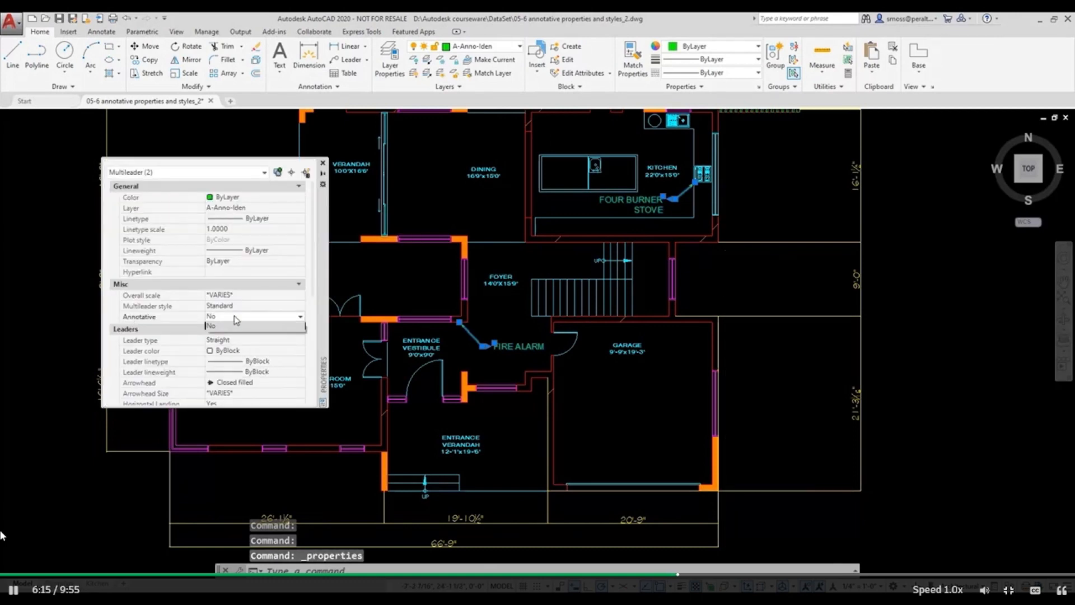
{"action": "left_click", "coordinate": [224, 327]}
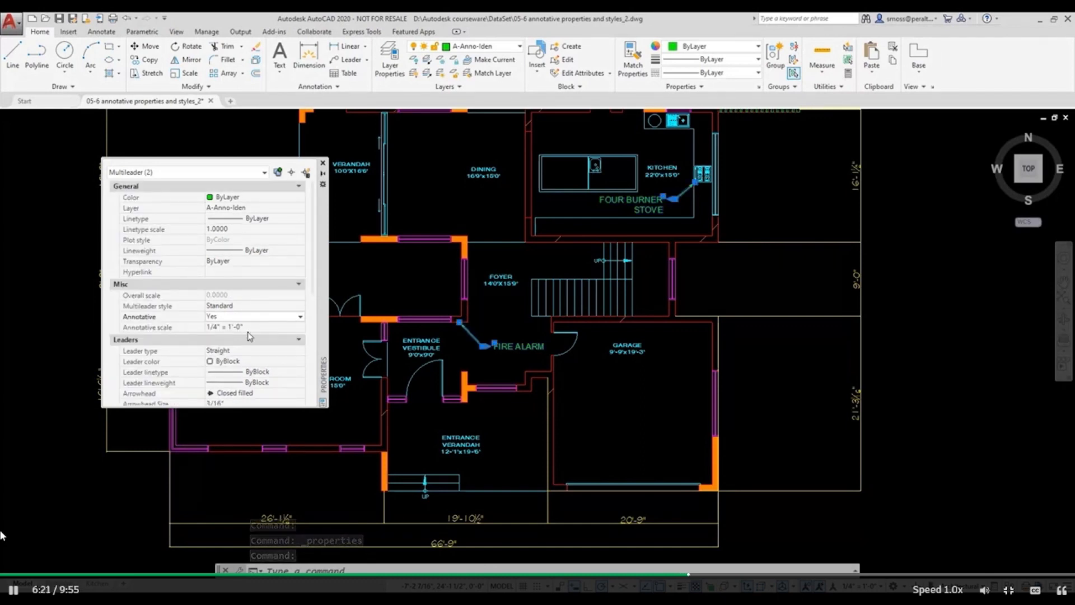
{"action": "left_click", "coordinate": [323, 163]}
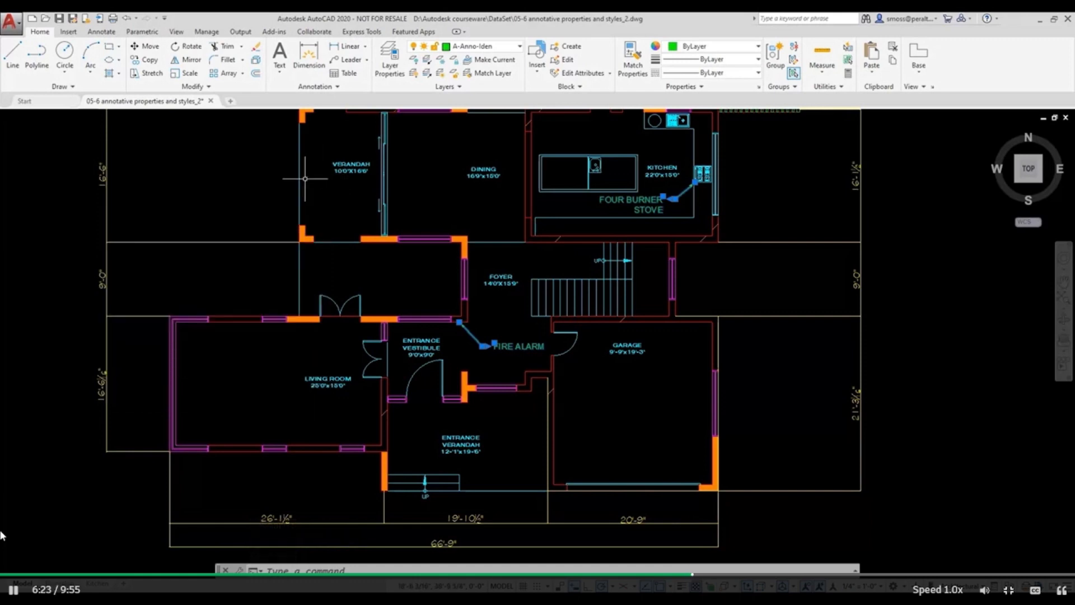
{"action": "key", "text": "Escape"}
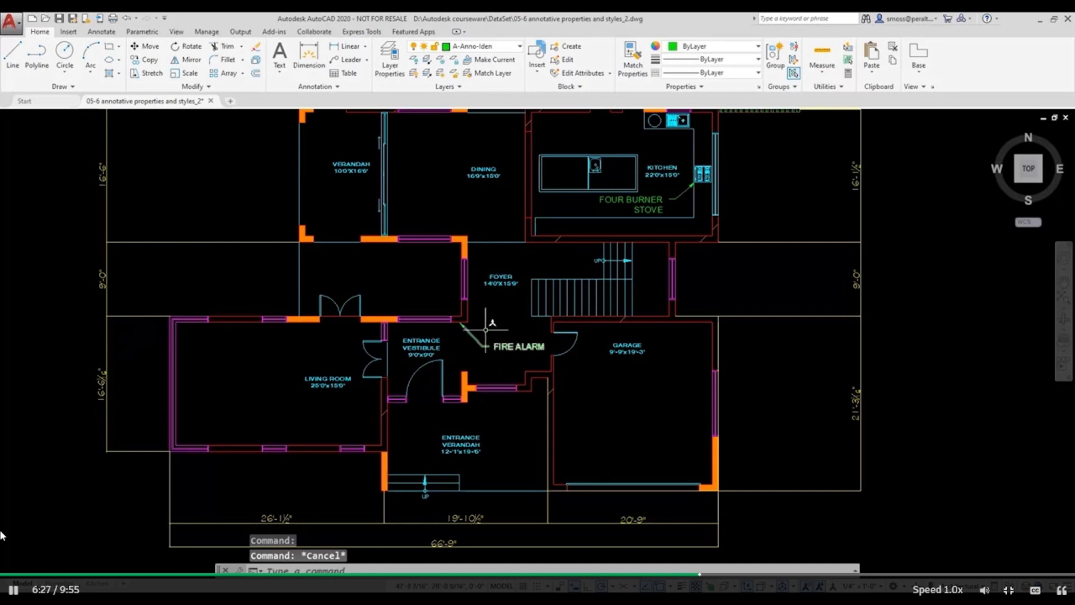
On the Floorplan layout, draw a rectangular viewport about 2'-2 3/4" wide and 1'-7 5/8" high on the VIEWPORT layer.
{"action": "mouse_move", "coordinate": [377, 319]}
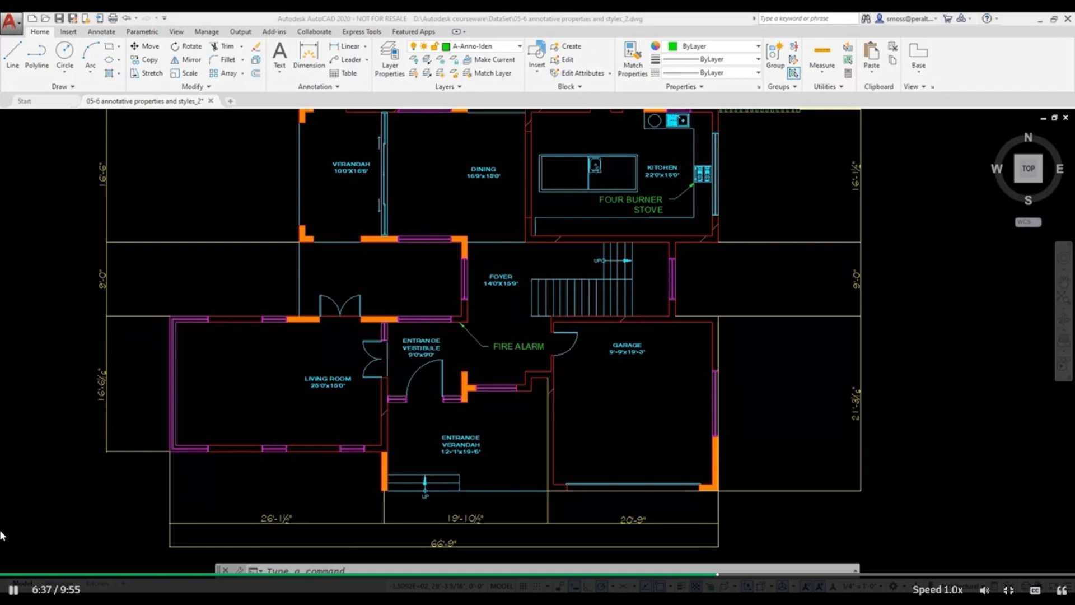
{"action": "left_click", "coordinate": [59, 584]}
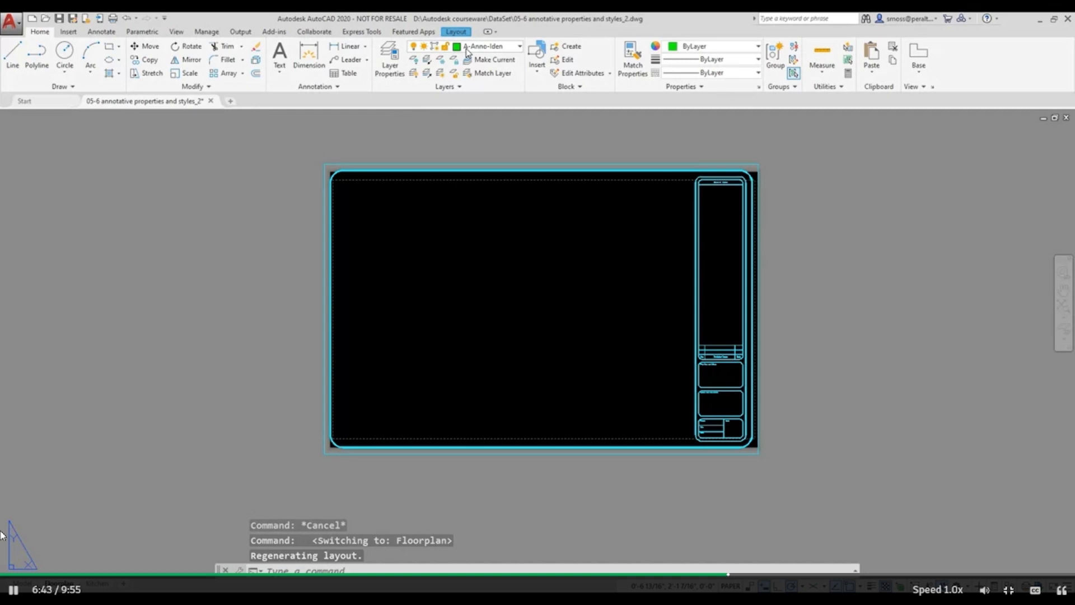
{"action": "left_click", "coordinate": [467, 51]}
{"action": "left_click", "coordinate": [482, 315]}
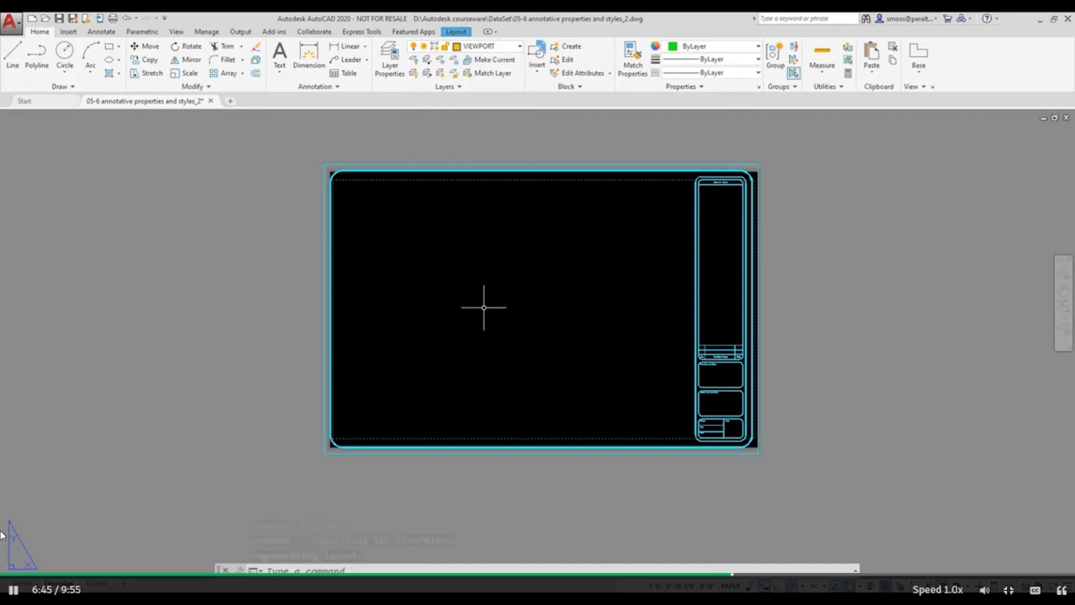
{"action": "left_click", "coordinate": [461, 34]}
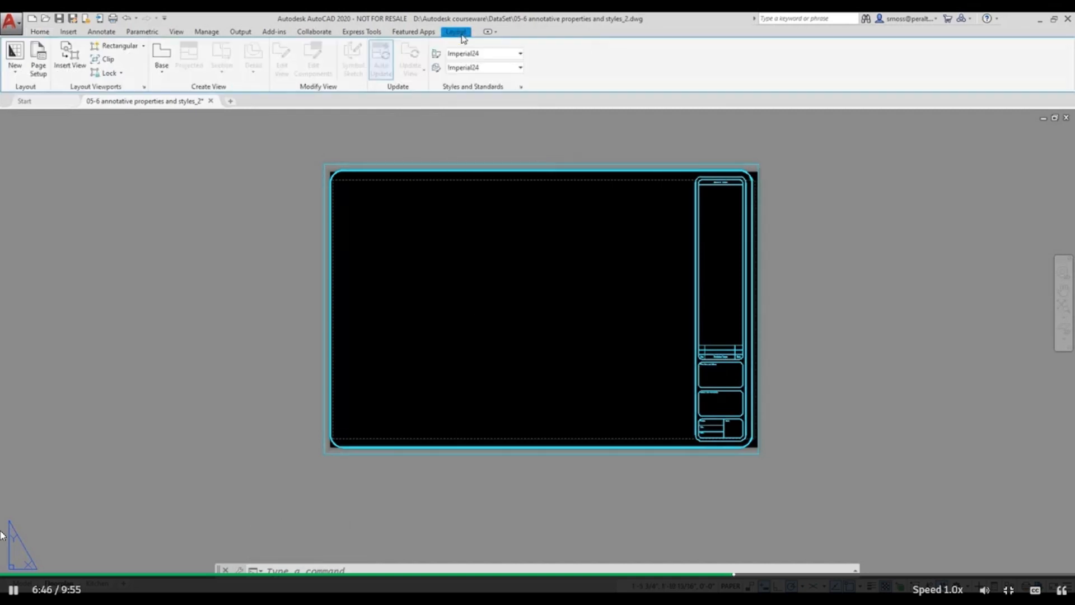
{"action": "left_click", "coordinate": [114, 46]}
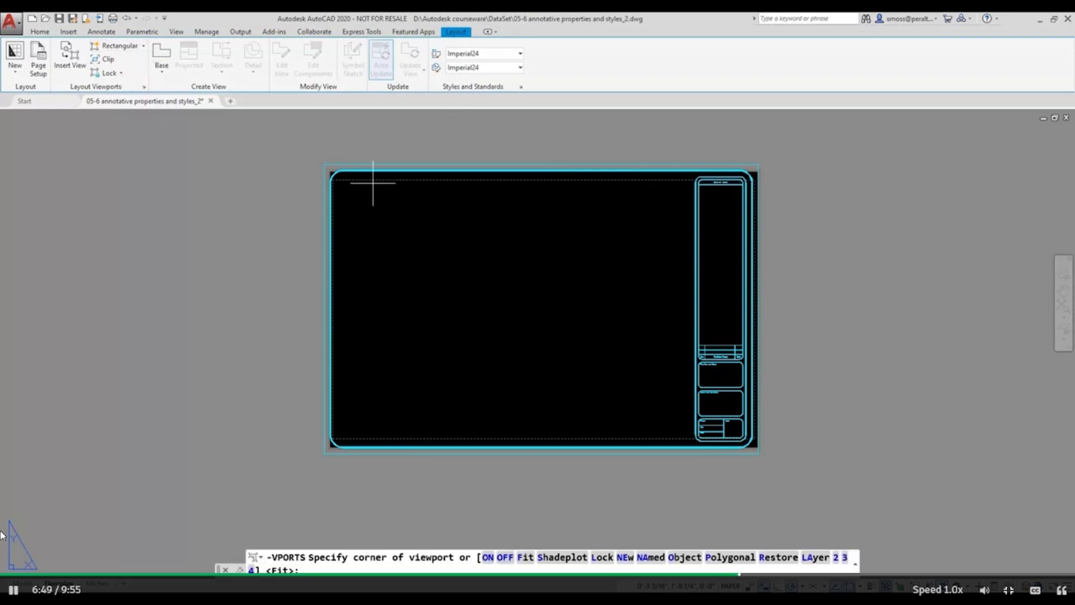
{"action": "left_click", "coordinate": [349, 186]}
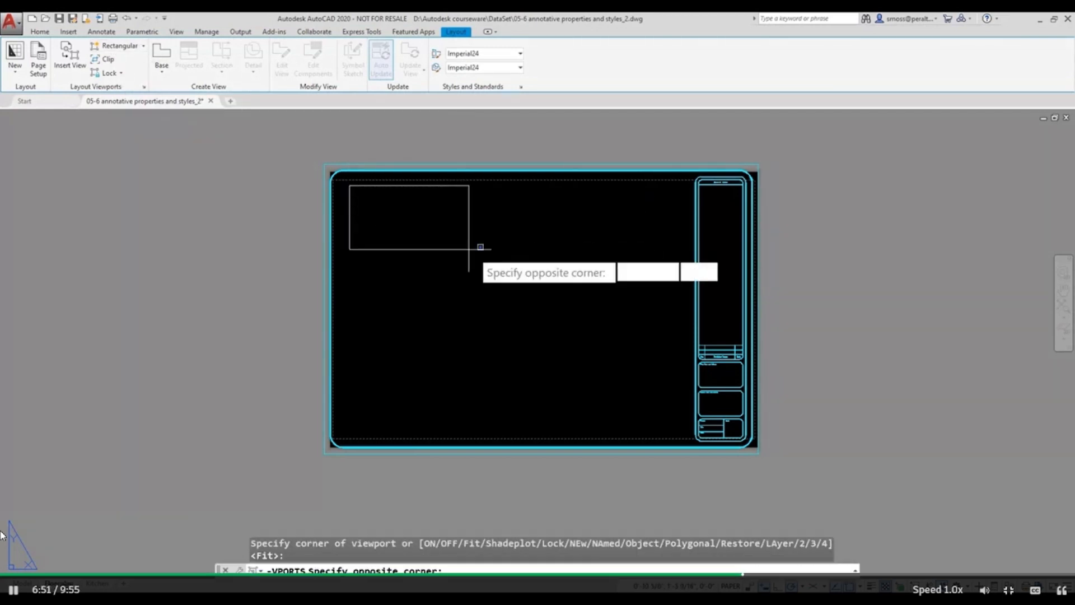
{"action": "left_click", "coordinate": [682, 428]}
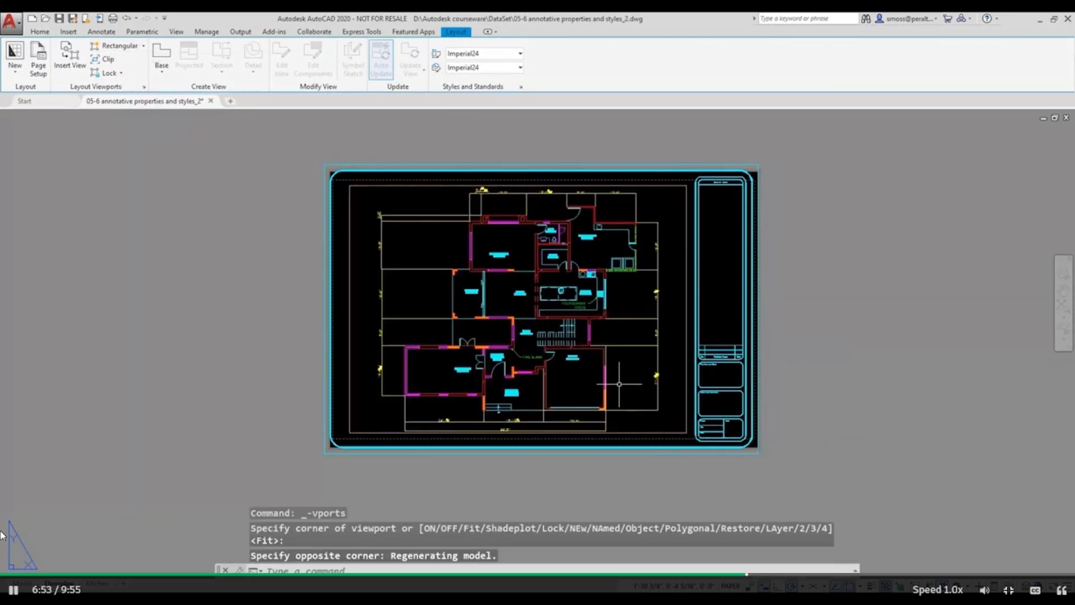
Set the standard scale of the Floorplan layout's viewport to 1/4" = 1'-0".
{"action": "left_click", "coordinate": [688, 366]}
{"action": "right_click", "coordinate": [687, 368]}
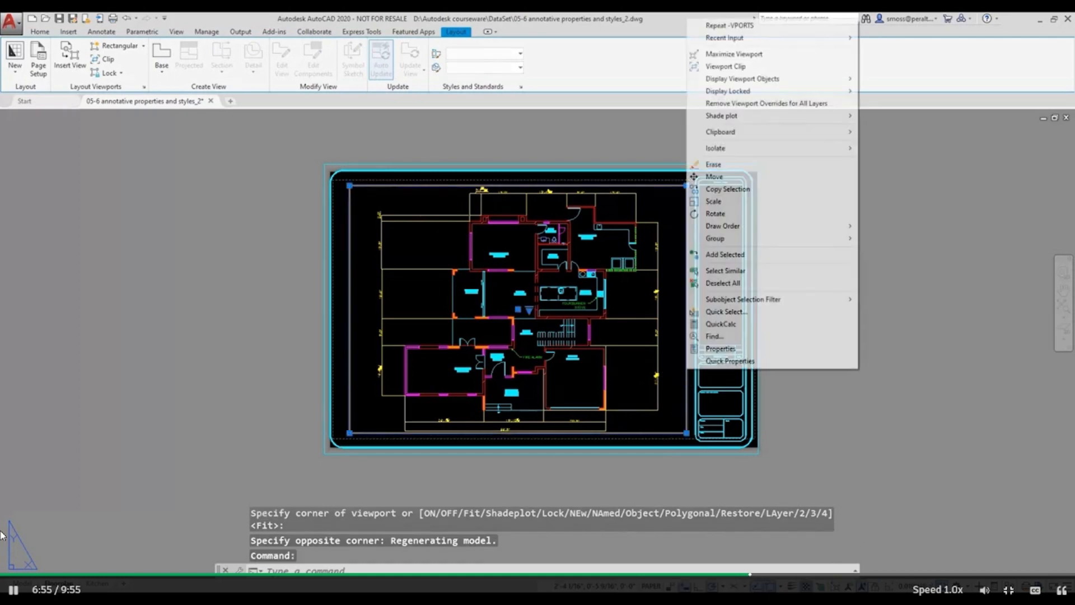
{"action": "left_click", "coordinate": [728, 349]}
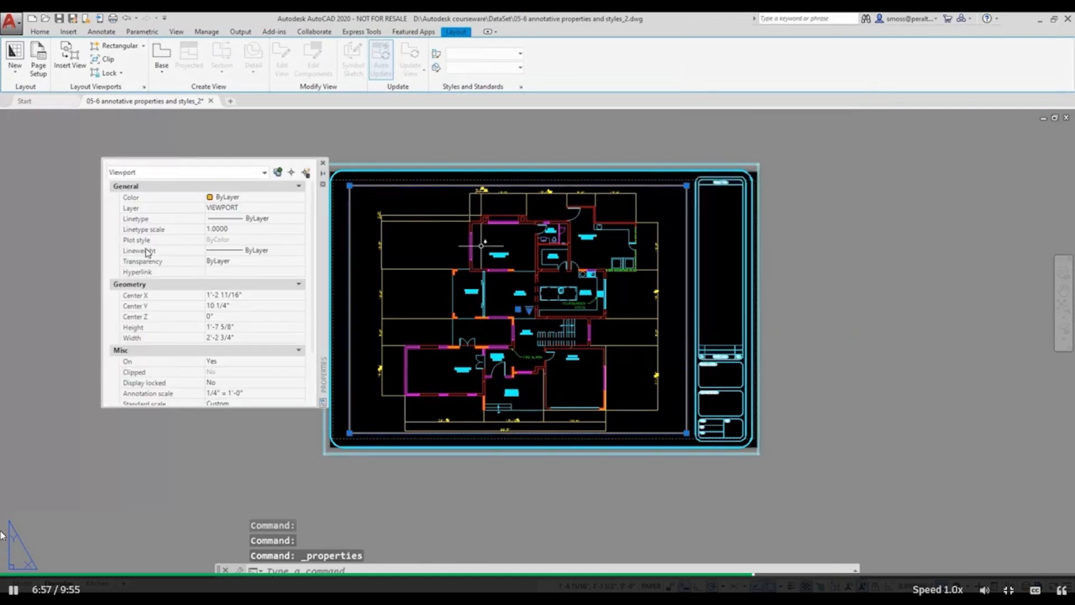
{"action": "scroll", "coordinate": [263, 343], "scroll_direction": "down", "scroll_amount": 2}
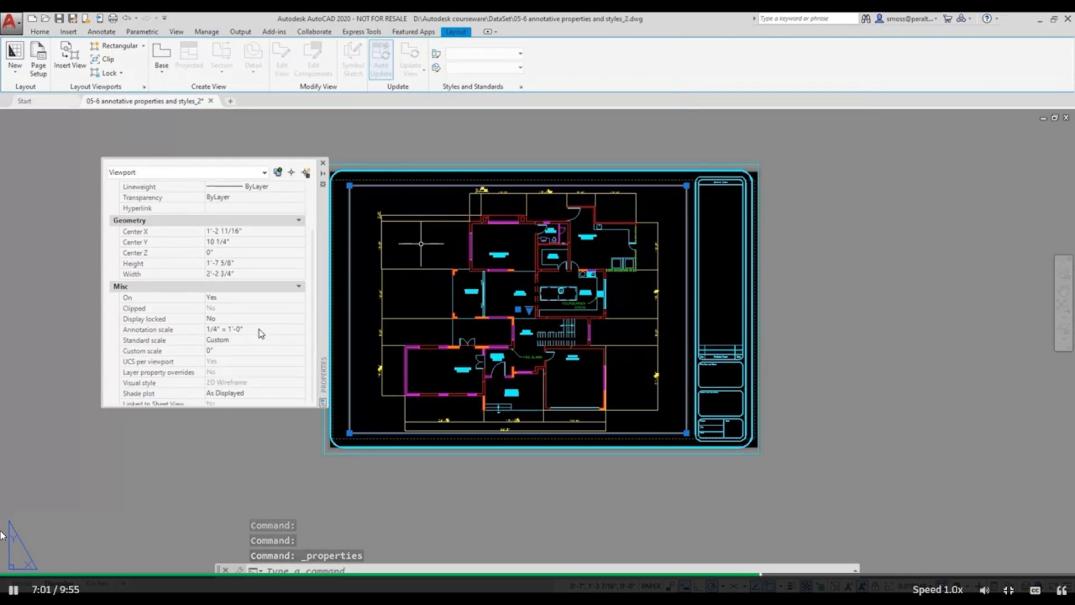
{"action": "left_click", "coordinate": [242, 340]}
{"action": "left_click", "coordinate": [301, 340]}
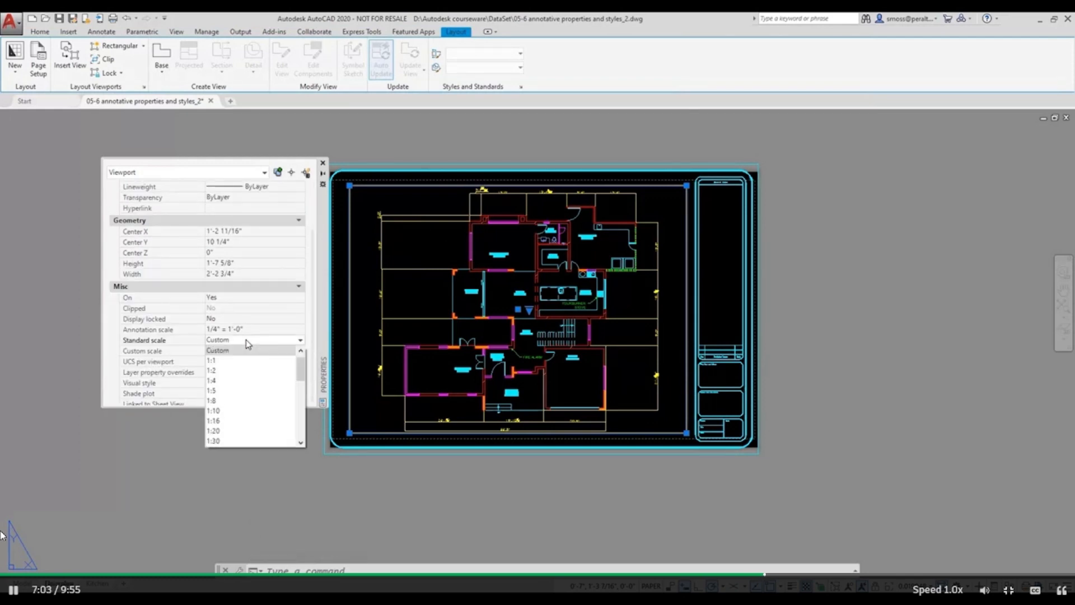
{"action": "left_click_drag", "start_coordinate": [302, 369], "coordinate": [300, 415]}
{"action": "left_click", "coordinate": [252, 414]}
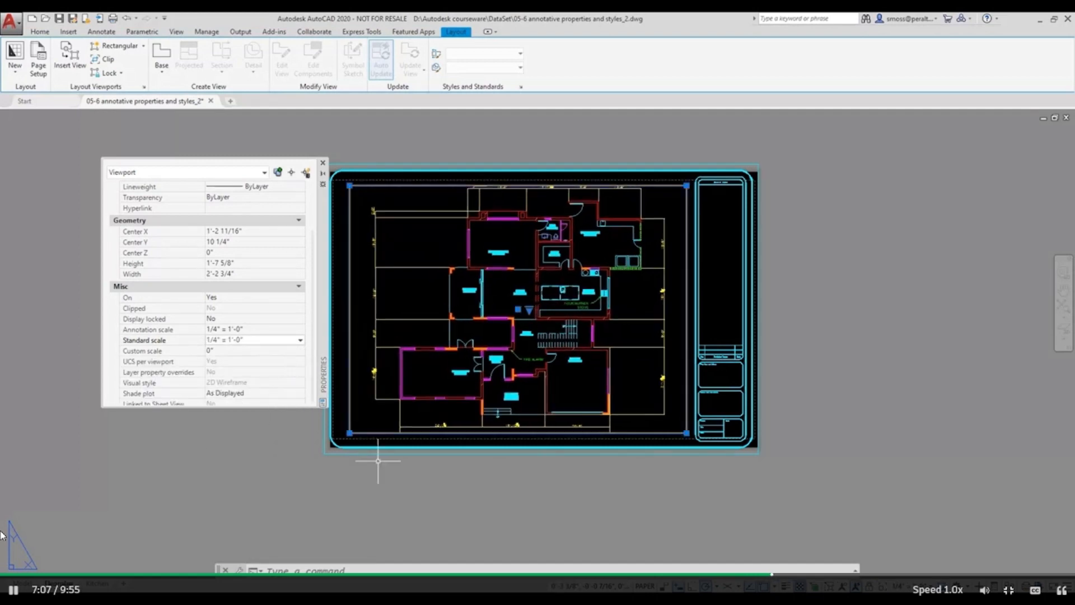
{"action": "key", "text": "Escape"}
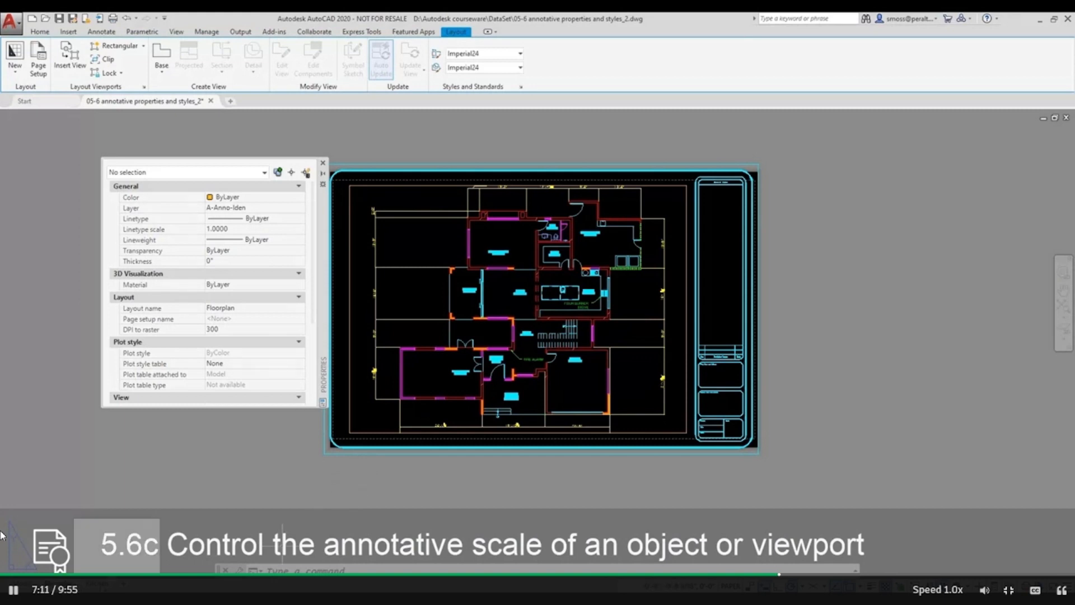
On the Kitchen layout, draw a rectangular viewport filling most of the sheet area beside the title block.
{"action": "left_click", "coordinate": [97, 584]}
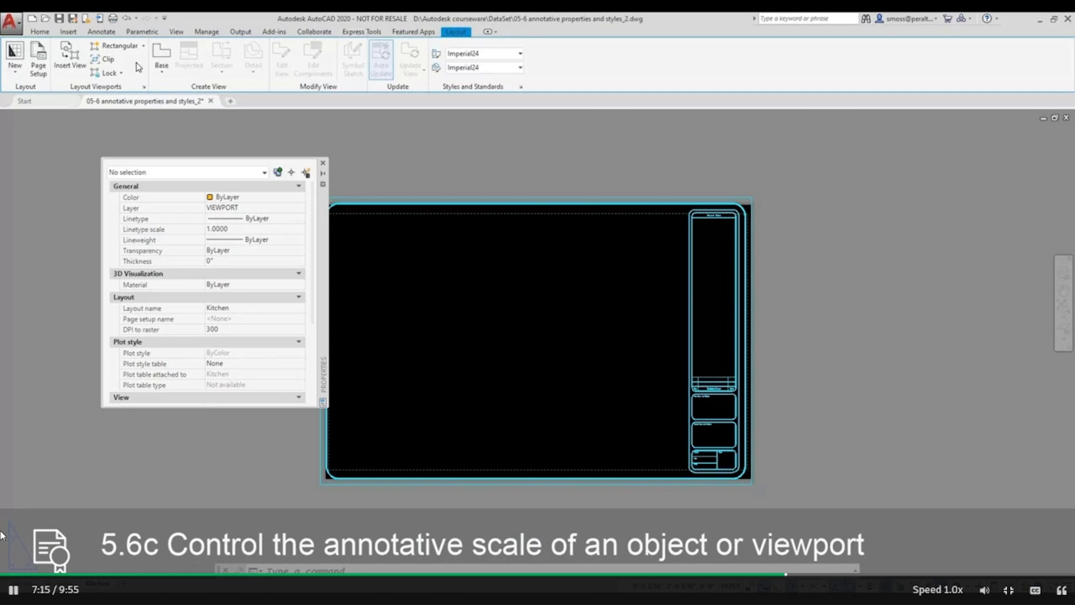
{"action": "left_click", "coordinate": [115, 46]}
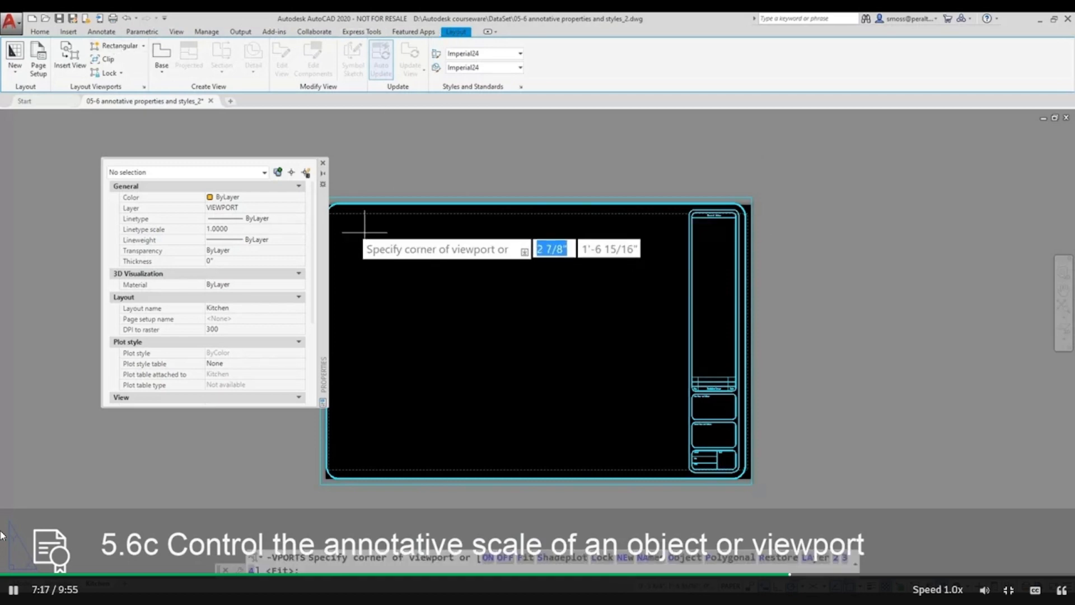
{"action": "left_click", "coordinate": [345, 221]}
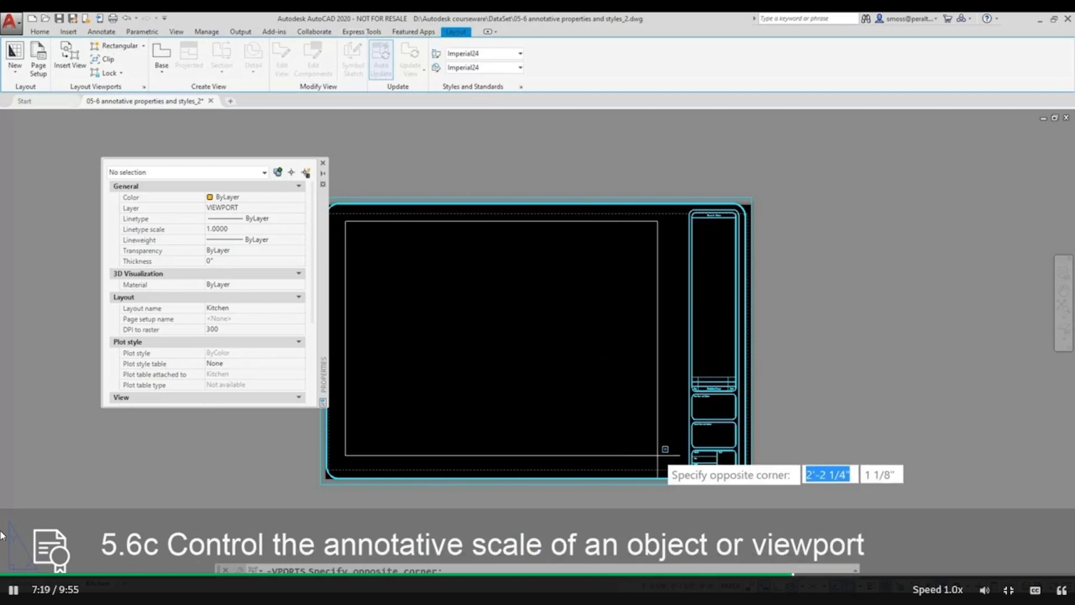
{"action": "left_click", "coordinate": [673, 454]}
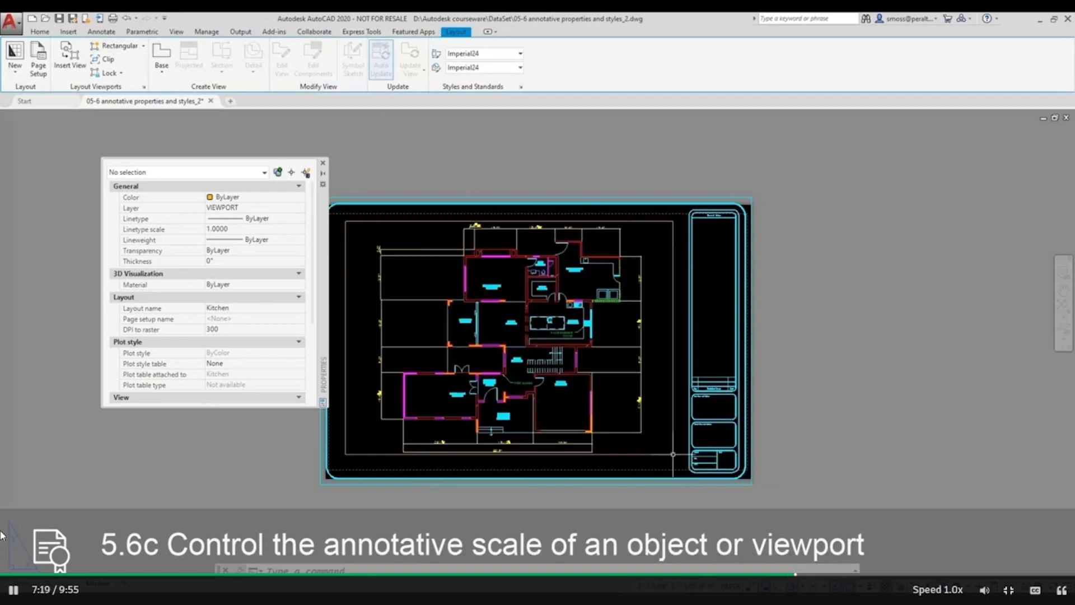
{"action": "left_click", "coordinate": [345, 339]}
{"action": "key", "text": "Escape"}
{"action": "left_click", "coordinate": [353, 339]}
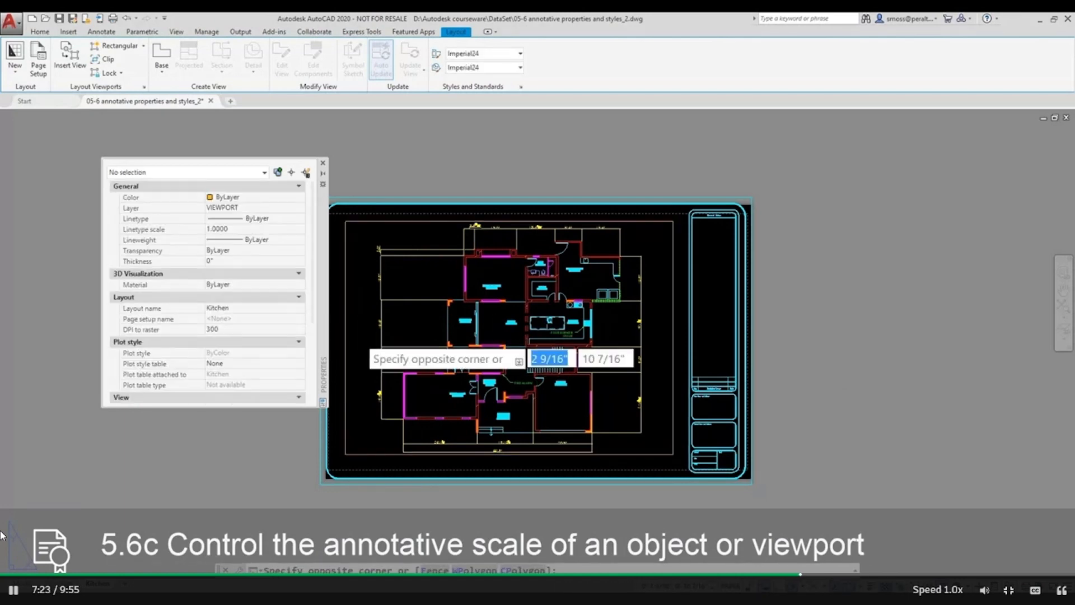
{"action": "key", "text": "Escape"}
Inside the Kitchen layout's viewport, zoom to a window around the kitchen and return to paper space.
{"action": "double_click", "coordinate": [433, 326]}
{"action": "right_click", "coordinate": [436, 310]}
{"action": "key", "text": "Escape"}
{"action": "type", "text": "z"}
{"action": "key", "text": "Return"}
{"action": "type", "text": "w"}
{"action": "key", "text": "Return"}
{"action": "left_click", "coordinate": [511, 297]}
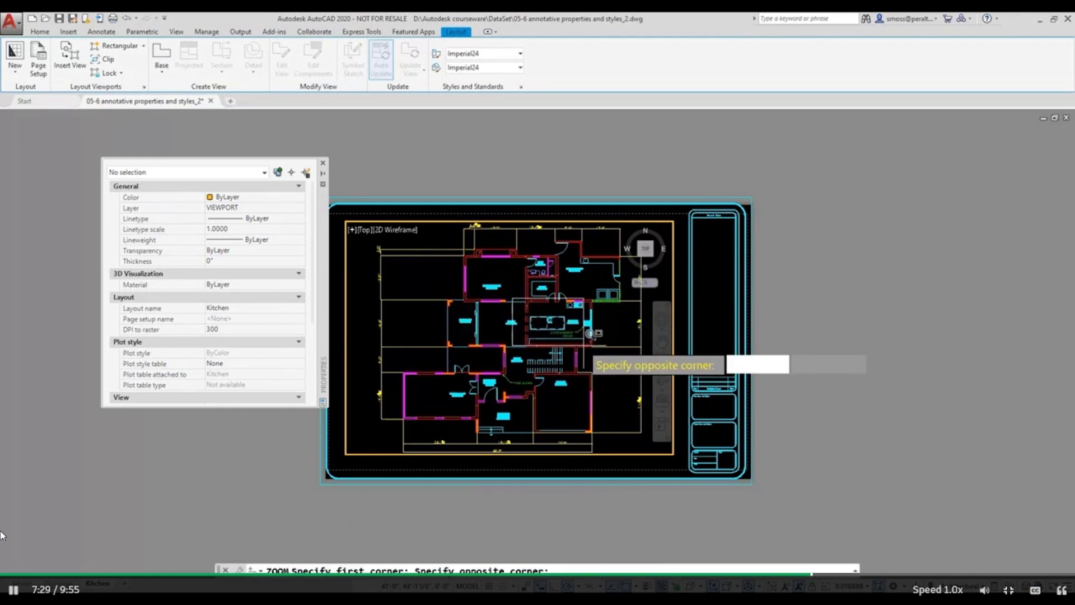
{"action": "left_click", "coordinate": [592, 340]}
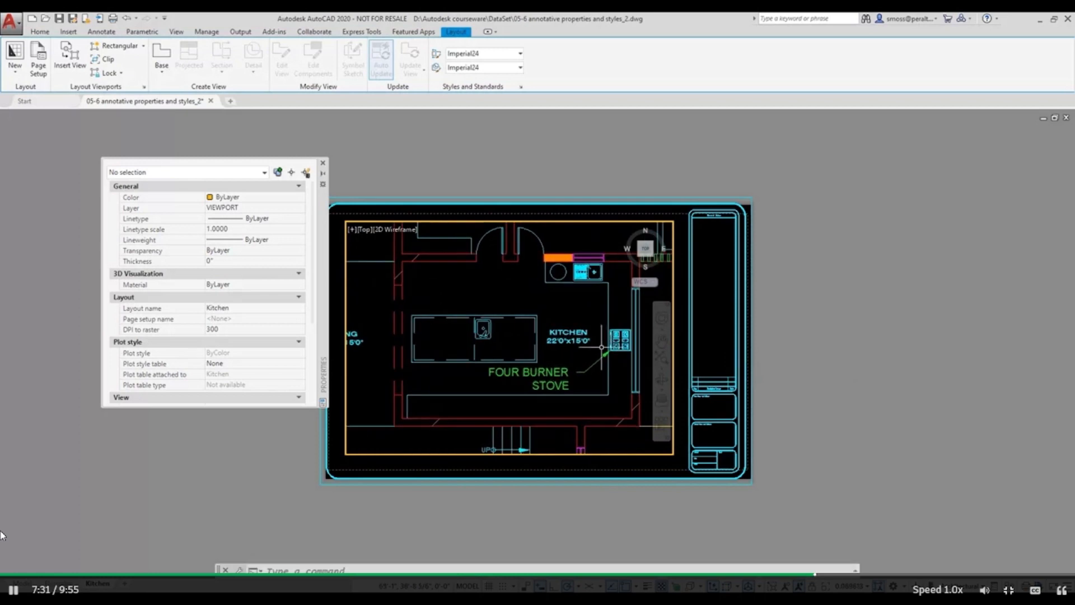
{"action": "double_click", "coordinate": [314, 485]}
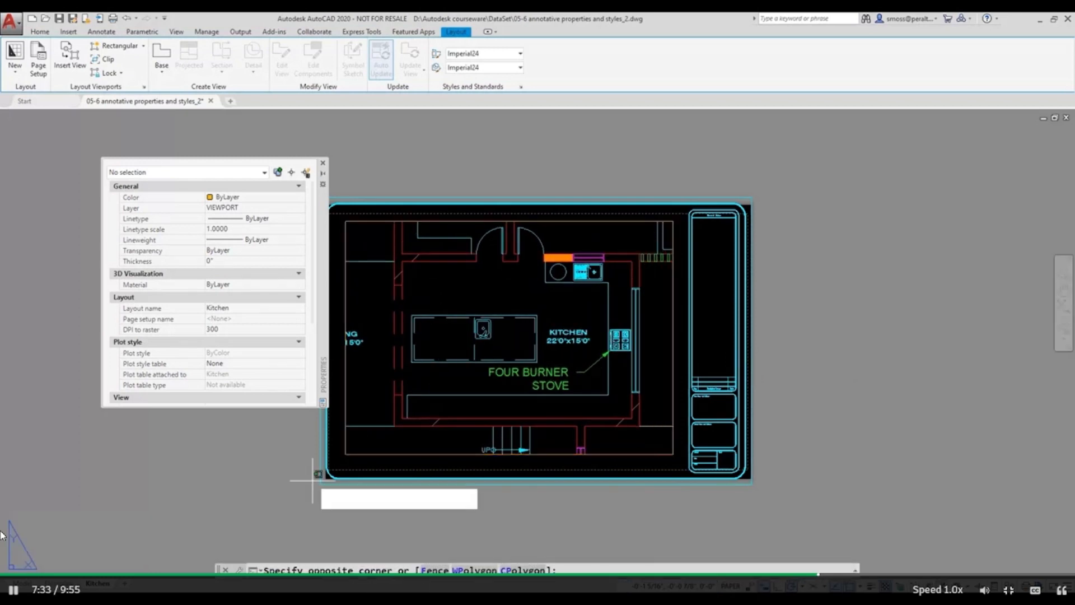
Set the standard scale of the Kitchen layout's viewport to 1" = 1'-0", close its properties and deselect it.
{"action": "left_click", "coordinate": [359, 447]}
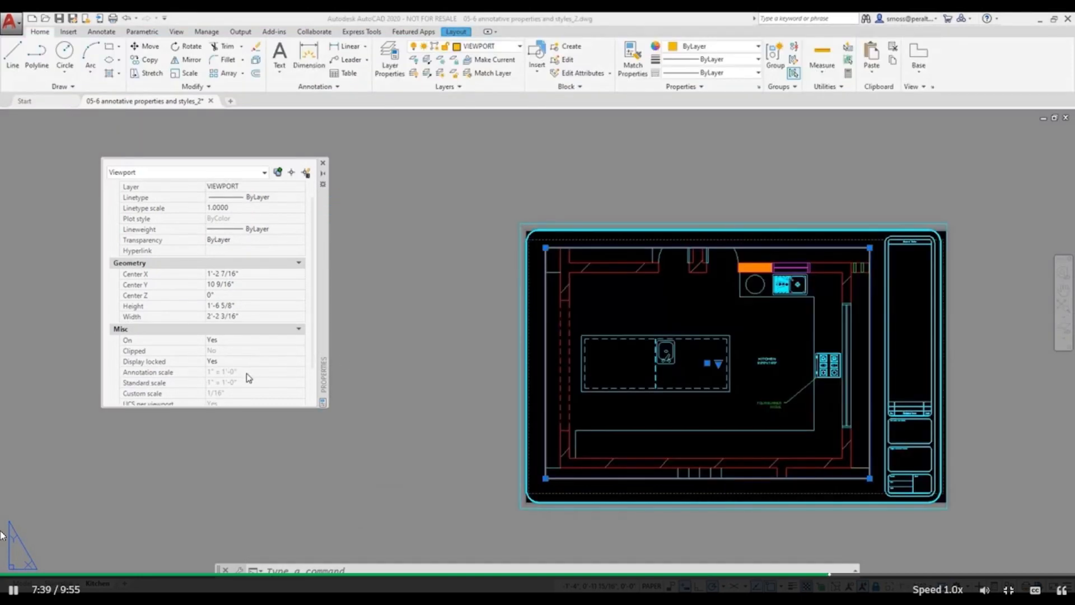
{"action": "left_click", "coordinate": [247, 361]}
{"action": "left_click", "coordinate": [246, 362]}
{"action": "left_click", "coordinate": [232, 382]}
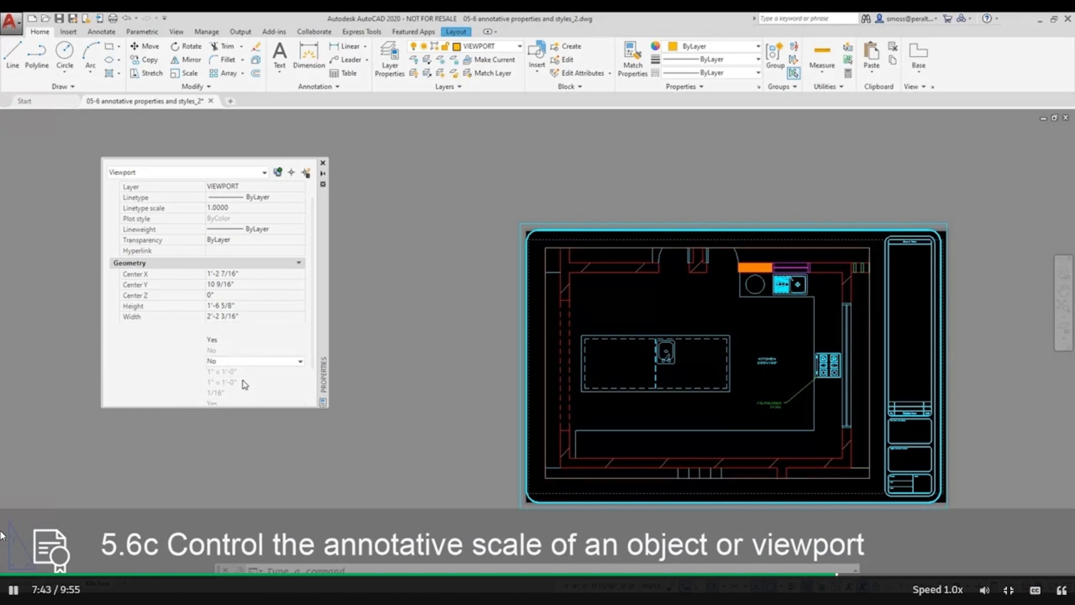
{"action": "left_click", "coordinate": [244, 383]}
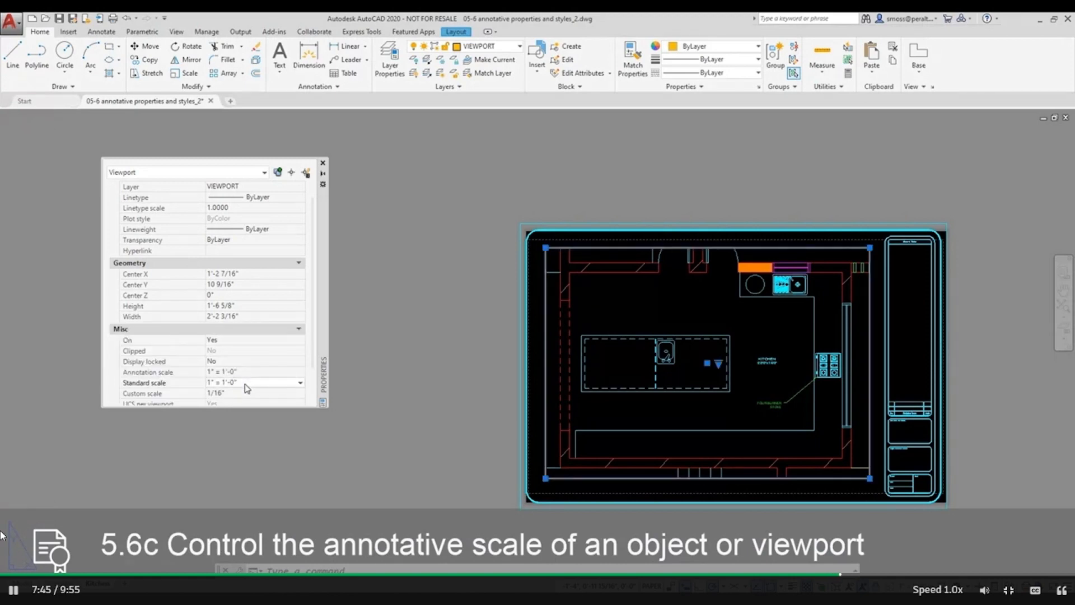
{"action": "left_click", "coordinate": [245, 384]}
{"action": "left_click", "coordinate": [248, 442]}
{"action": "left_click", "coordinate": [323, 163]}
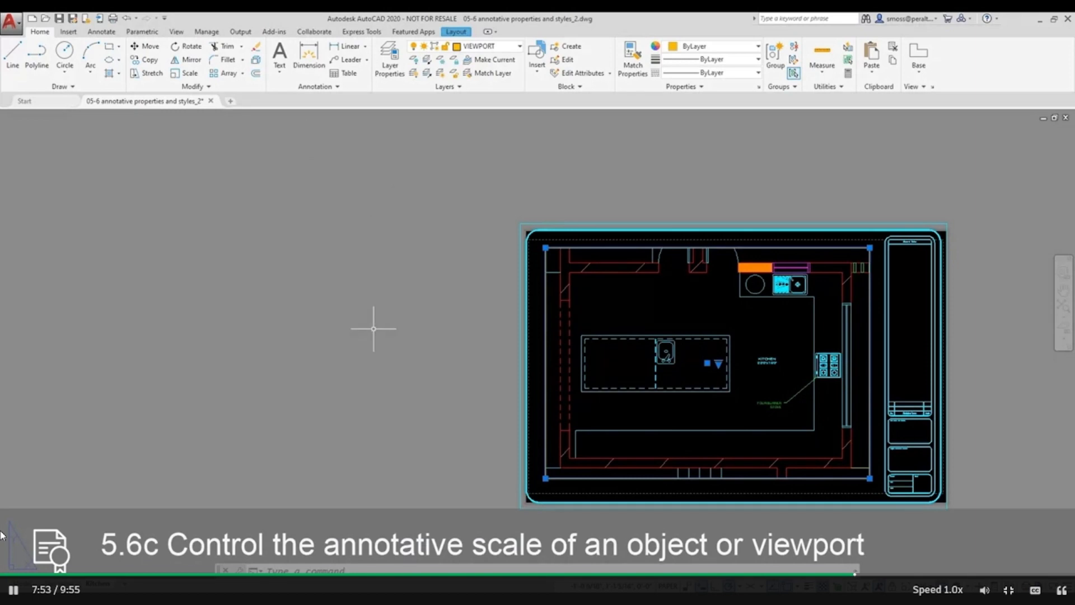
{"action": "key", "text": "Escape"}
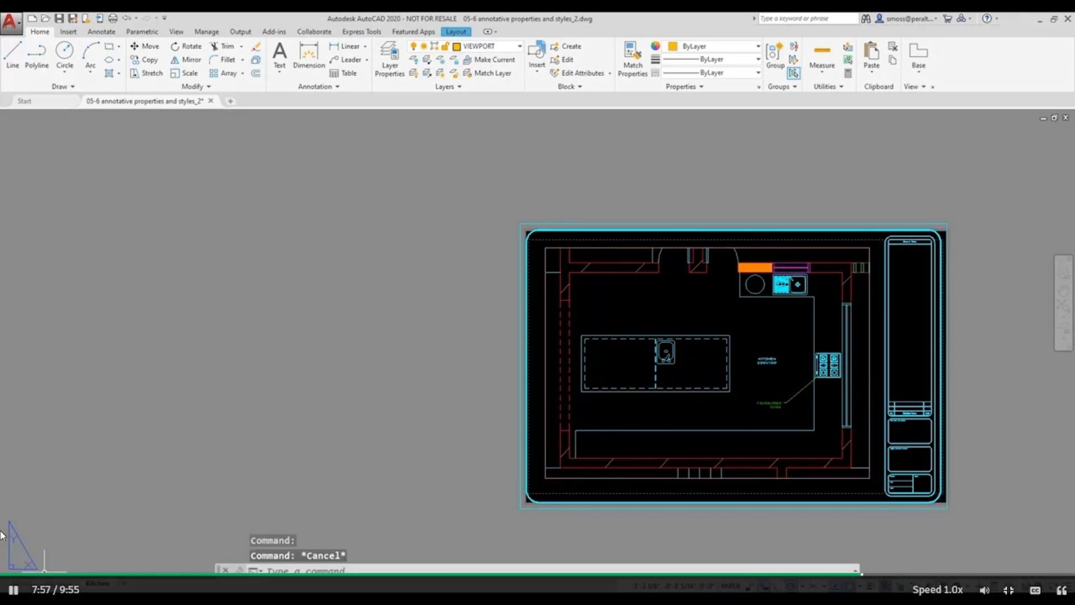
In model space, add a horizontal linear dimension across the kitchen's interior width, placed above the island.
{"action": "left_click", "coordinate": [25, 585]}
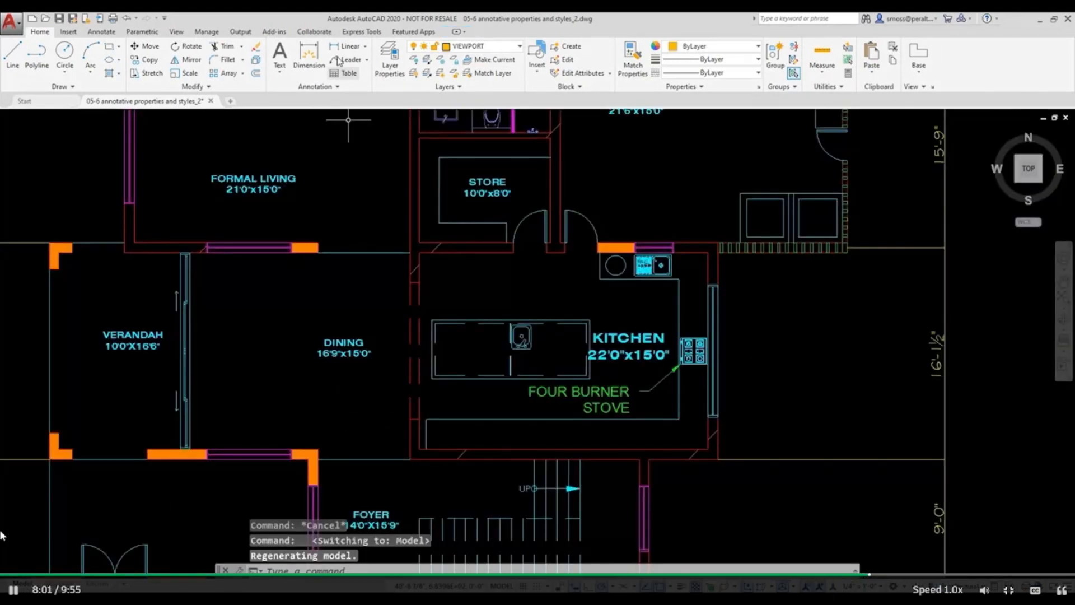
{"action": "left_click", "coordinate": [348, 46]}
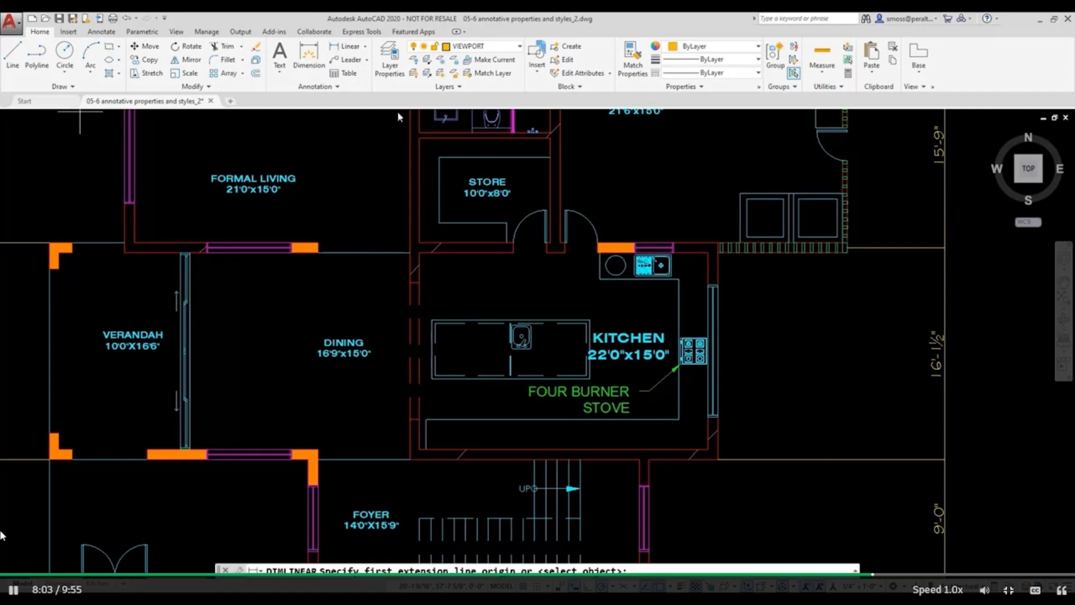
{"action": "left_click", "coordinate": [417, 282]}
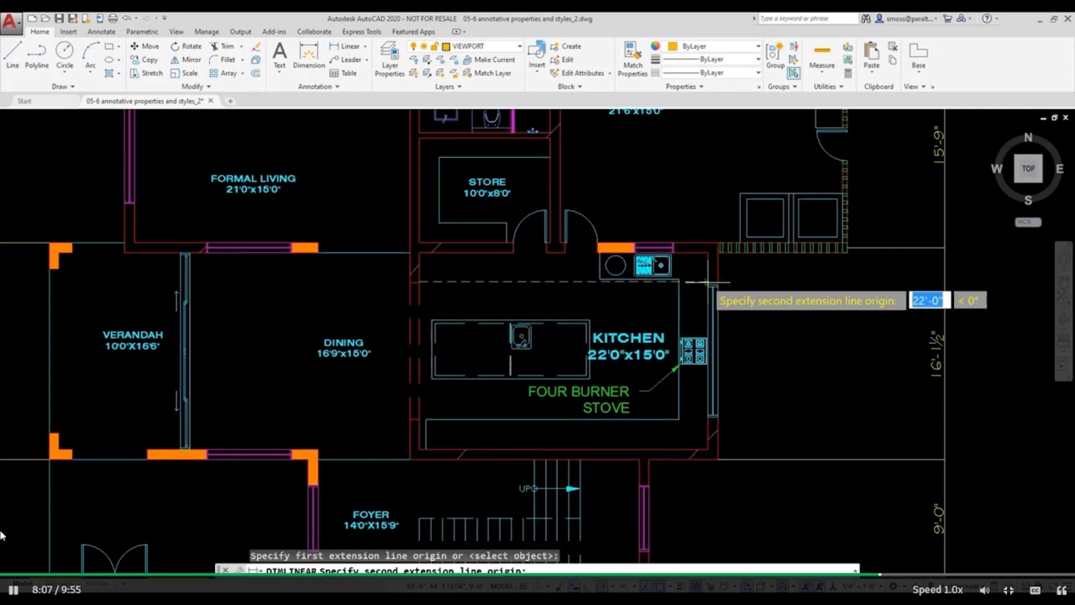
{"action": "left_click", "coordinate": [704, 282]}
{"action": "left_click", "coordinate": [551, 296]}
Add a vertical linear dimension between the kitchen's upper and lower interior walls.
{"action": "right_click", "coordinate": [523, 274]}
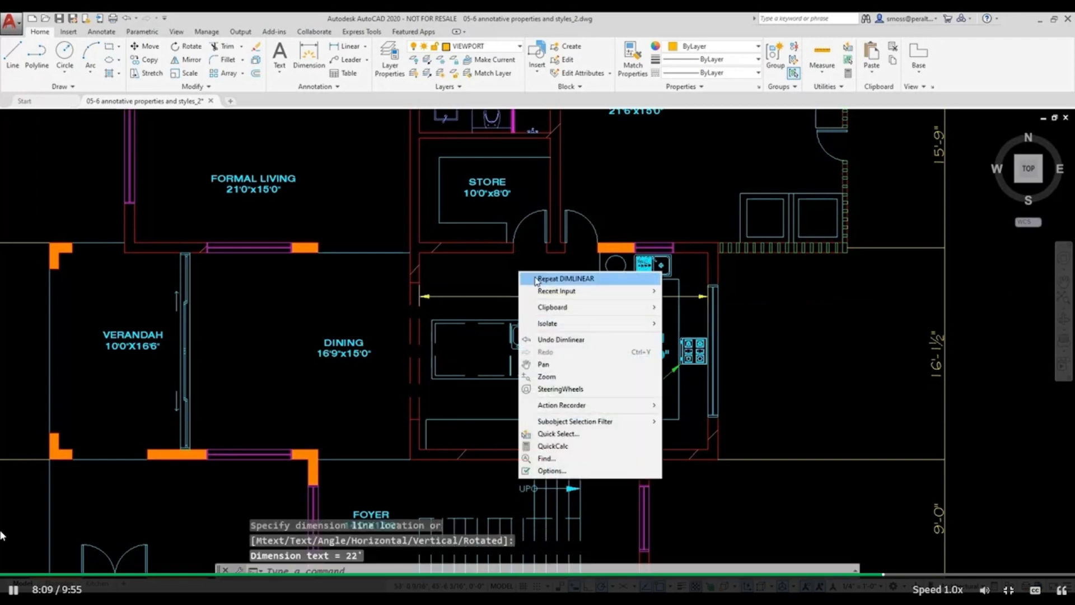
{"action": "left_click", "coordinate": [538, 278]}
{"action": "left_click", "coordinate": [522, 268]}
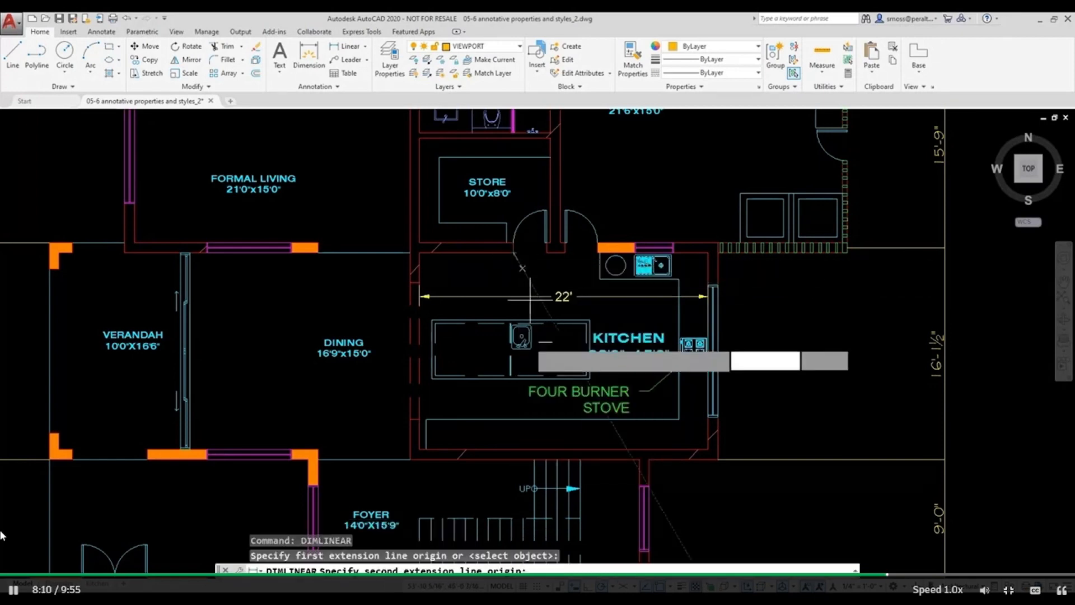
{"action": "left_click", "coordinate": [516, 449]}
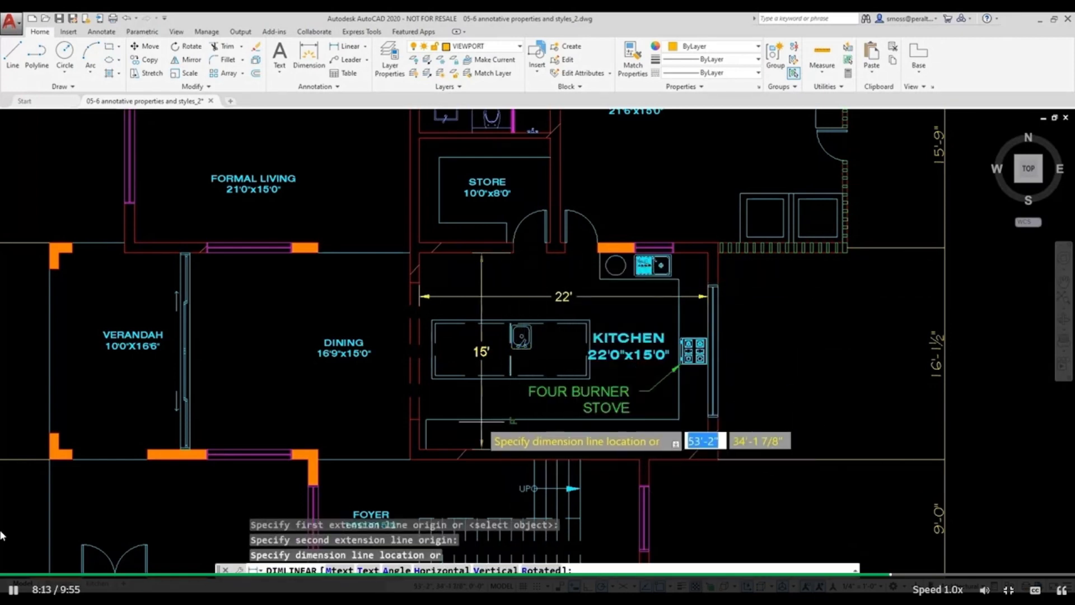
{"action": "left_click", "coordinate": [513, 417]}
Shift the vertical kitchen dimension's line to the left, clear of the island sink, and deselect it.
{"action": "left_click", "coordinate": [514, 408]}
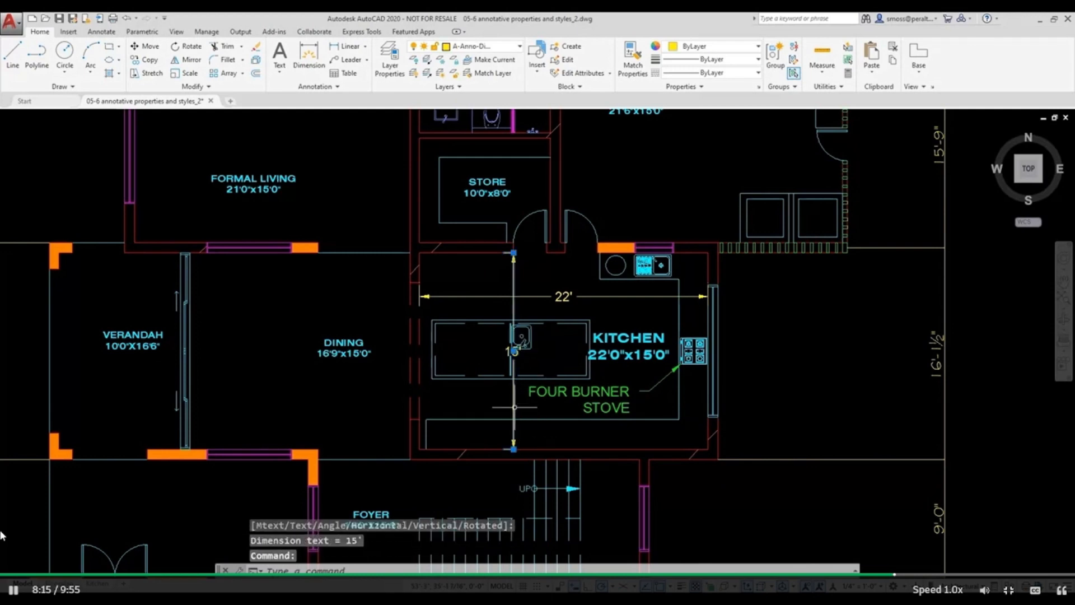
{"action": "left_click", "coordinate": [513, 449]}
{"action": "left_click", "coordinate": [474, 443]}
{"action": "key", "text": "Escape"}
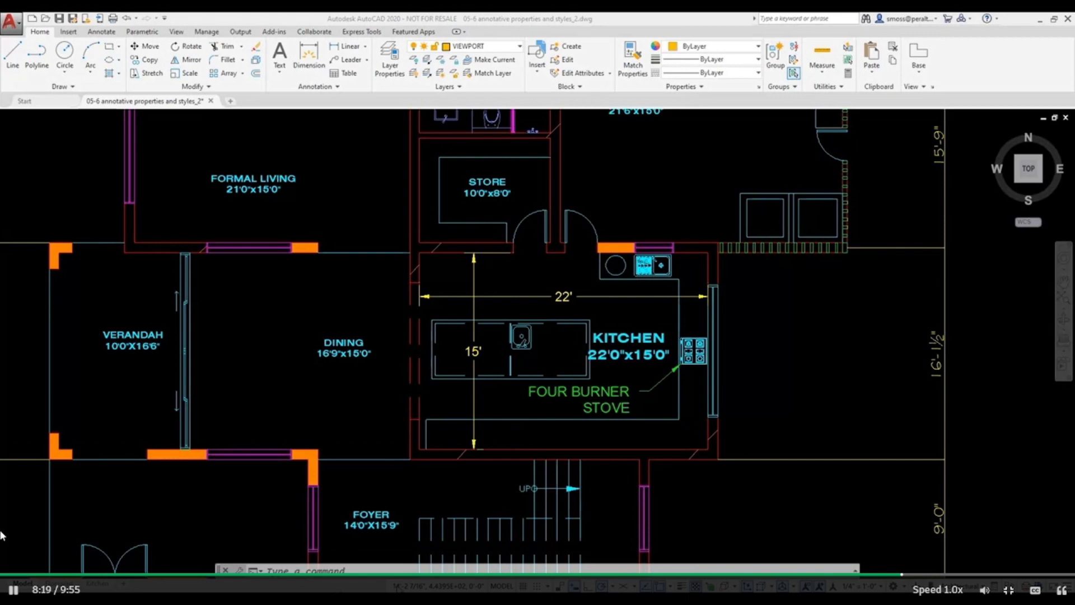
Check the Kitchen layout for the new dimensions and, back in model space, open the properties of both kitchen dimensions.
{"action": "left_click", "coordinate": [98, 583]}
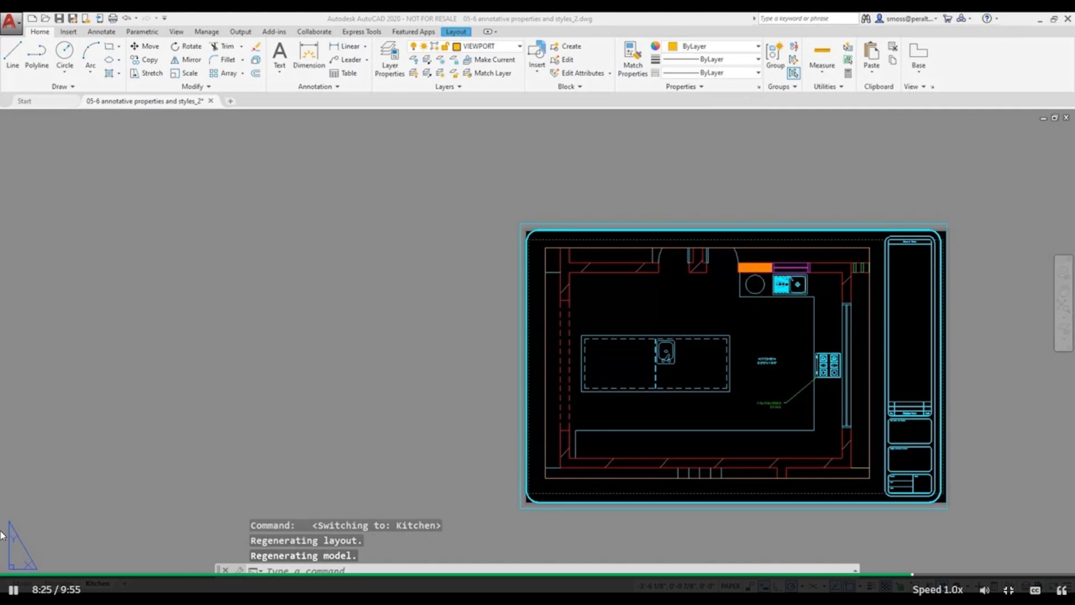
{"action": "left_click", "coordinate": [23, 583]}
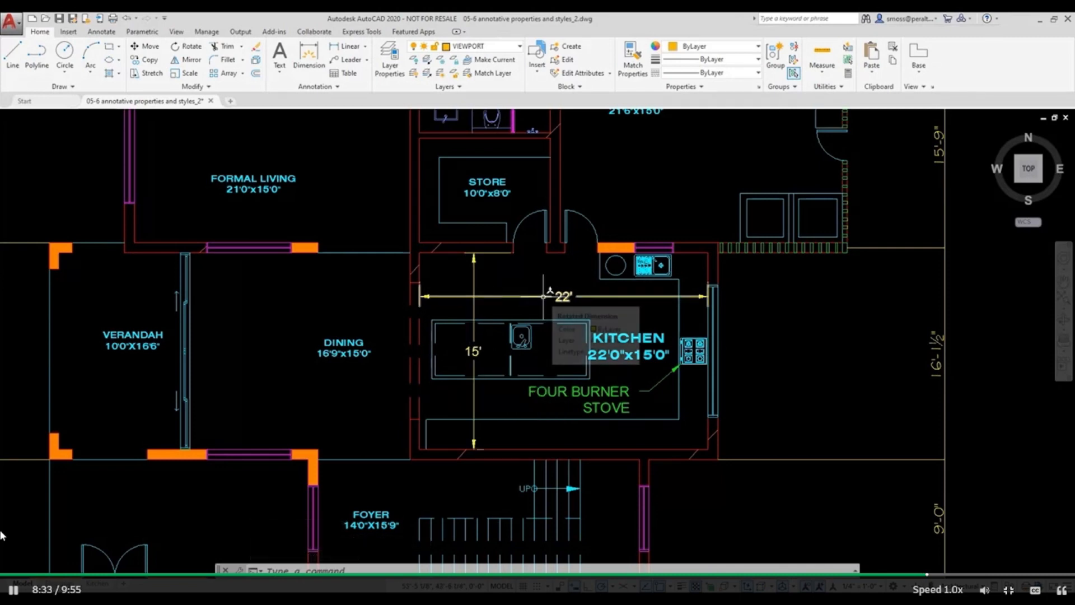
{"action": "left_click", "coordinate": [543, 297]}
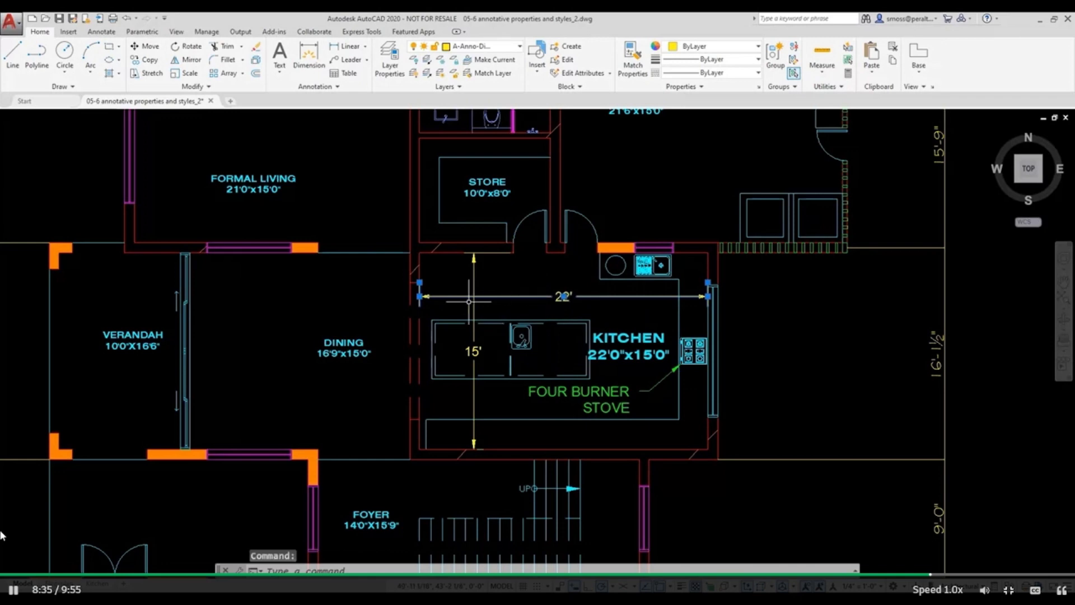
{"action": "left_click", "coordinate": [474, 278]}
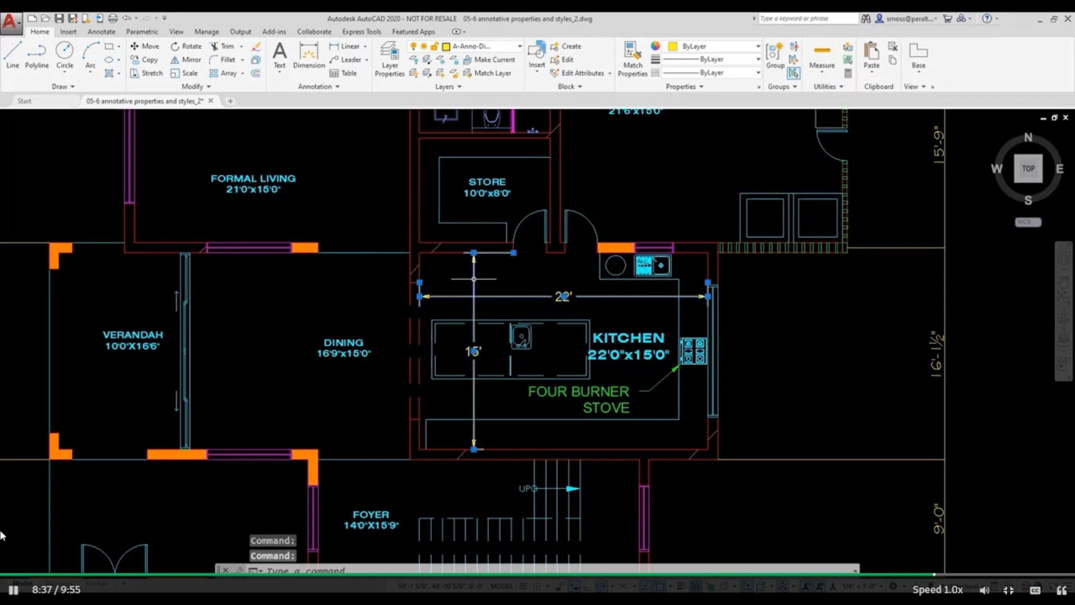
{"action": "right_click", "coordinate": [473, 279]}
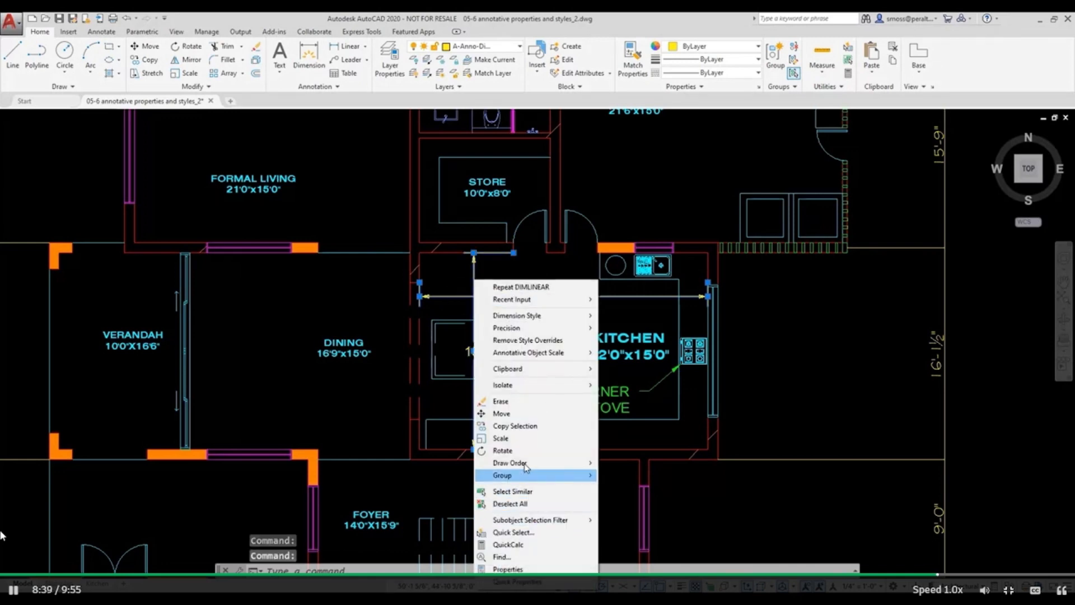
{"action": "left_click", "coordinate": [509, 568]}
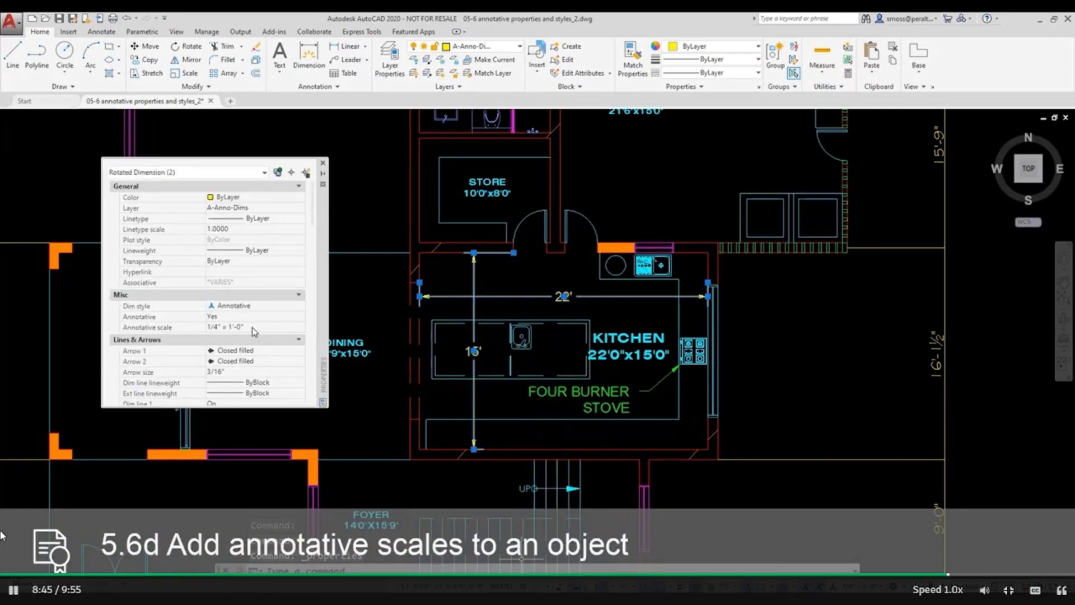
Add the 1" = 1'-0" annotative scale to both selected kitchen dimensions.
{"action": "left_click", "coordinate": [260, 328]}
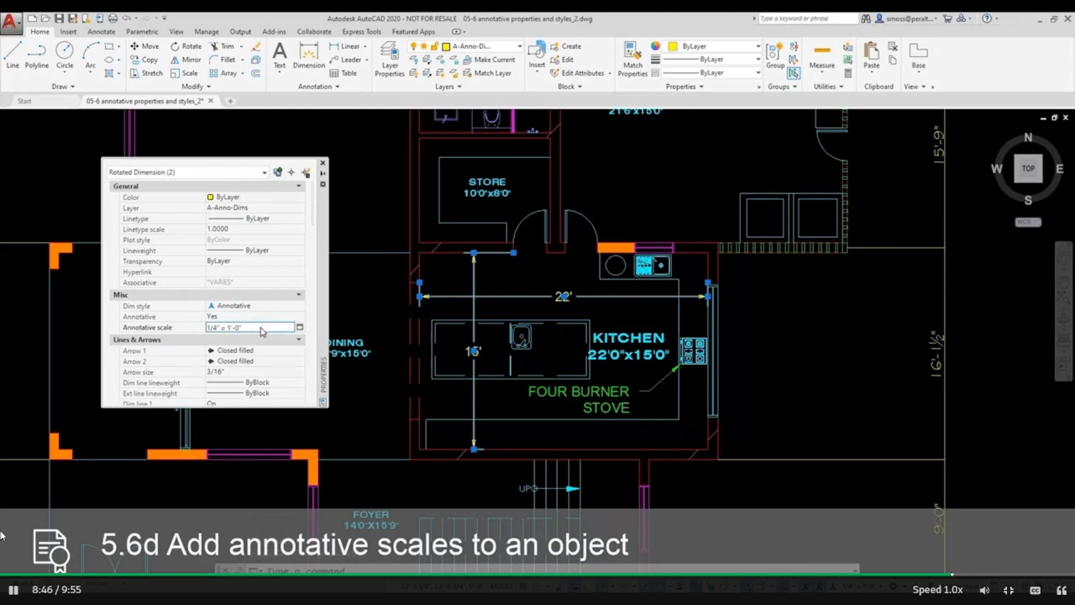
{"action": "left_click", "coordinate": [300, 329]}
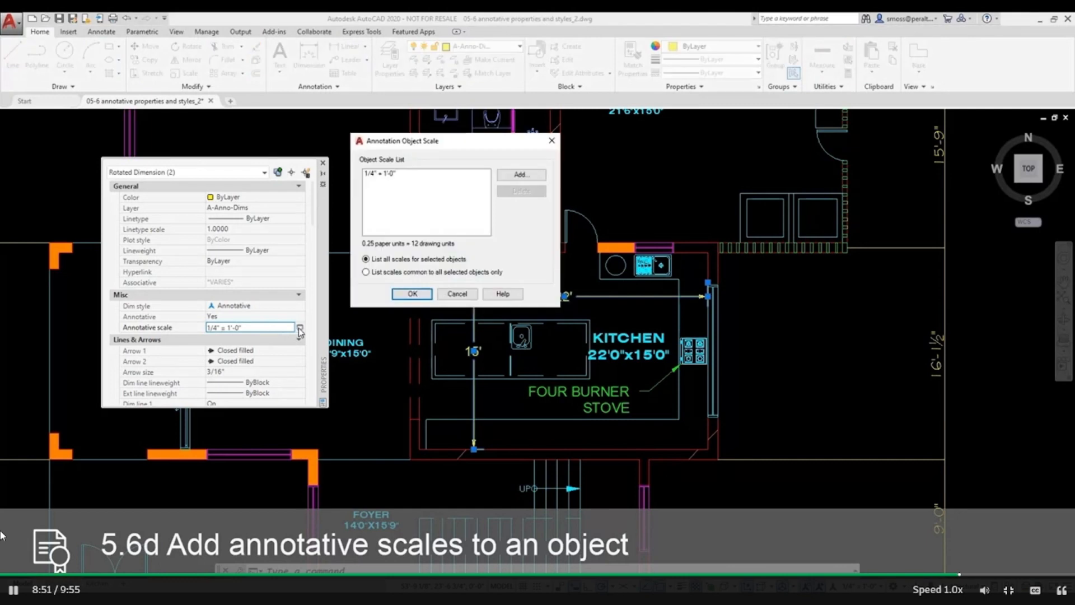
{"action": "left_click", "coordinate": [520, 174]}
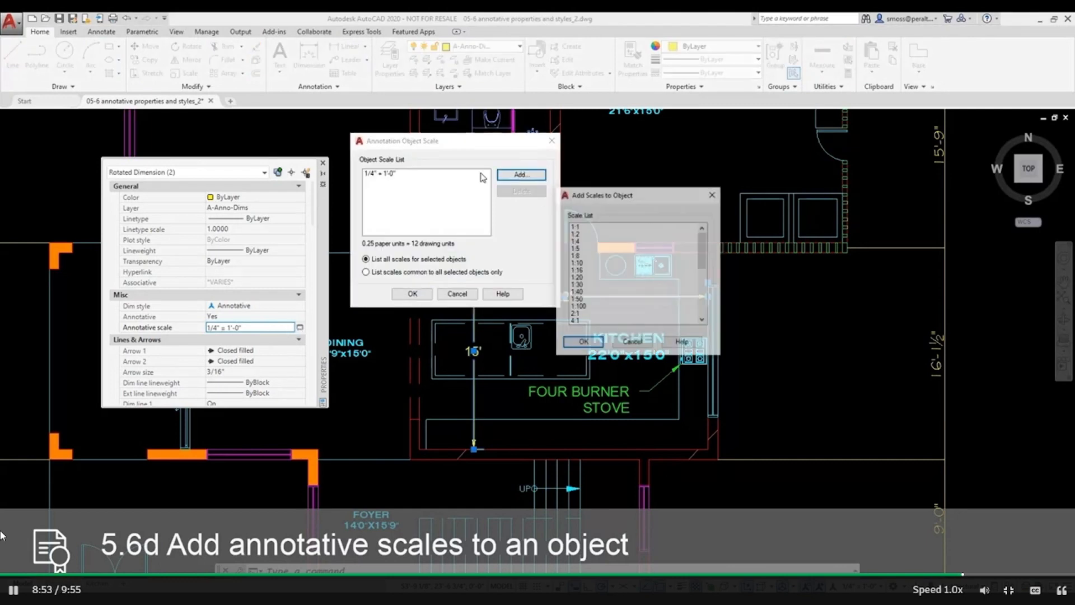
{"action": "left_click_drag", "start_coordinate": [703, 261], "coordinate": [704, 302]}
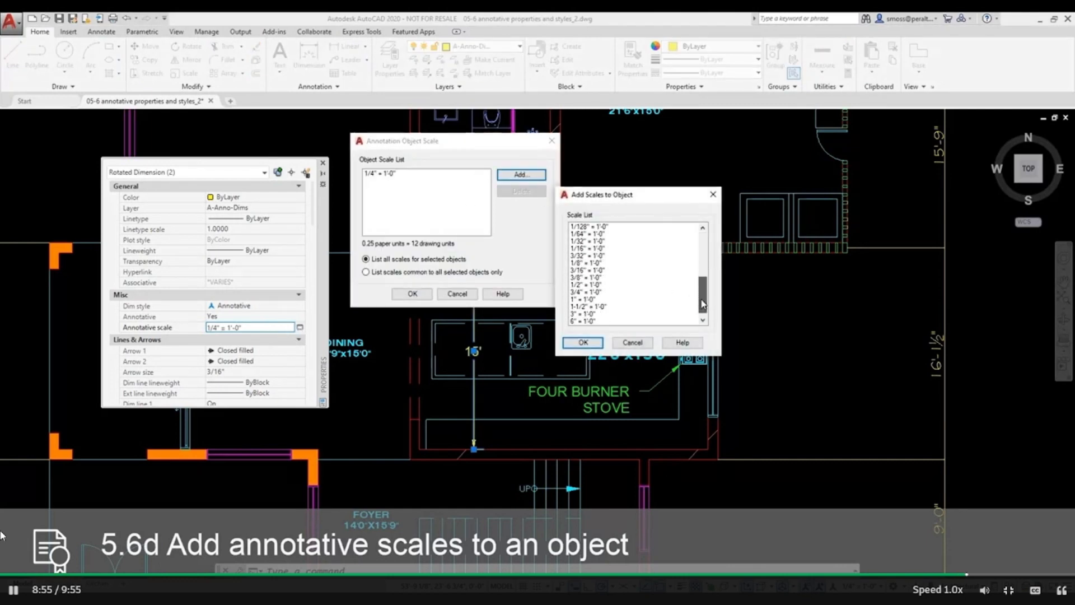
{"action": "left_click", "coordinate": [635, 300]}
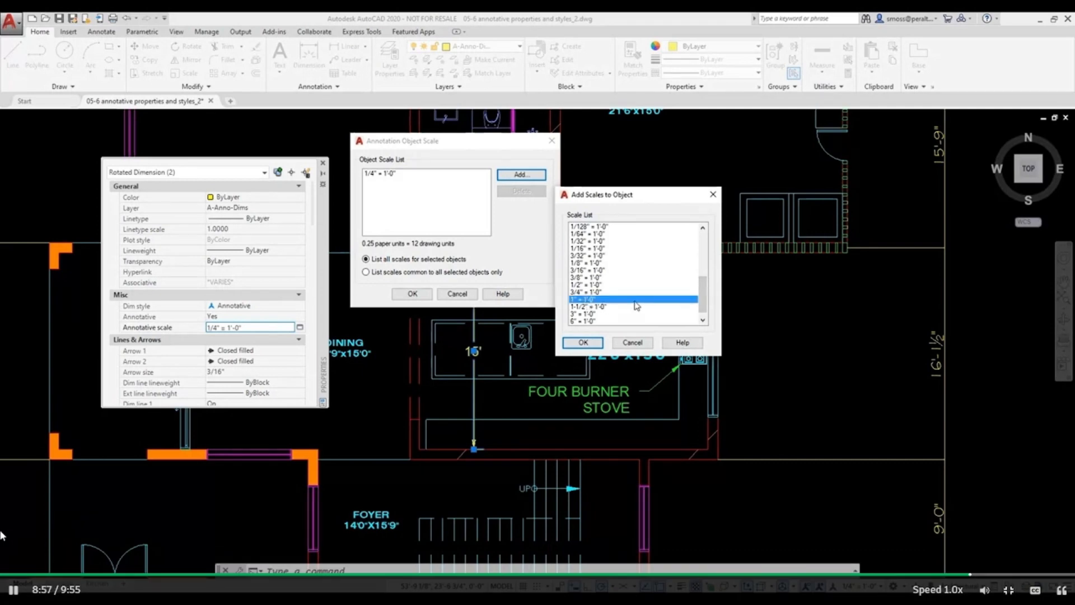
{"action": "left_click", "coordinate": [585, 344]}
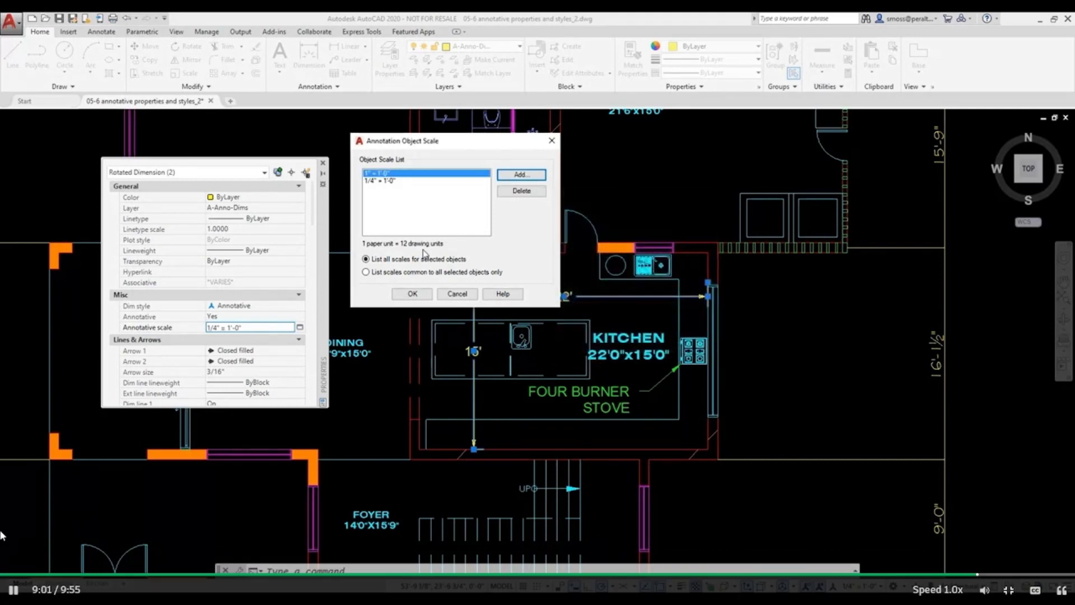
{"action": "left_click", "coordinate": [411, 293]}
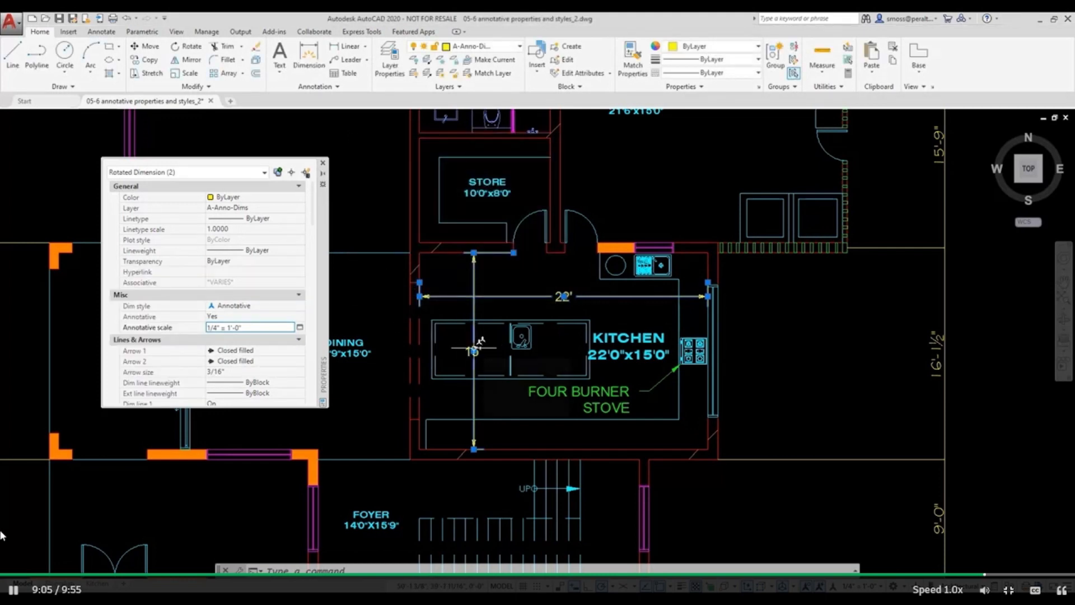
Deselect the dimensions and return to the Kitchen layout to check how they display in its viewport.
{"action": "key", "text": "Escape"}
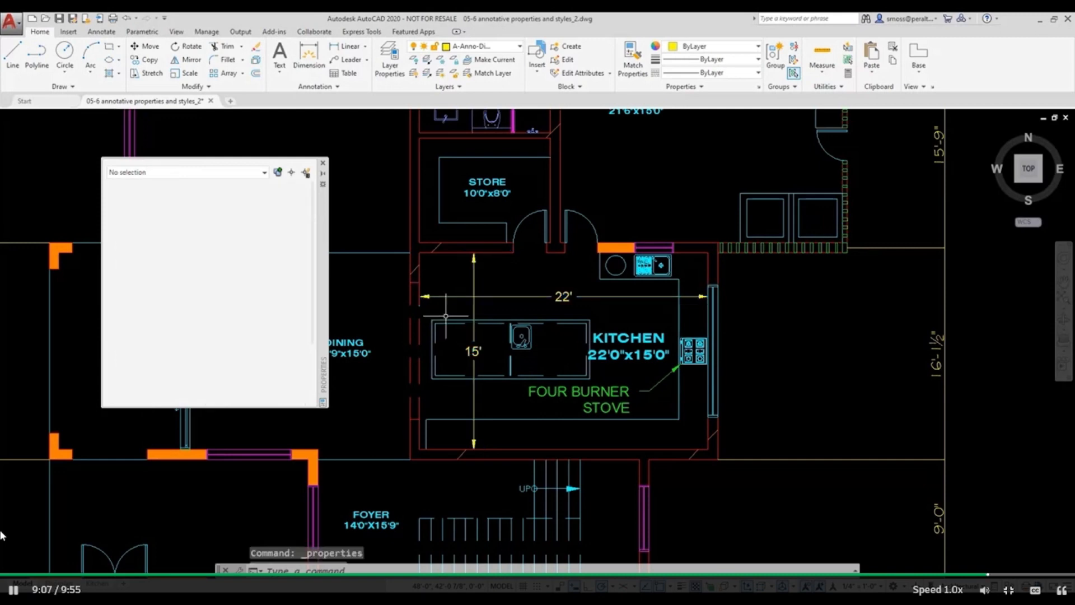
{"action": "key", "text": "Escape"}
{"action": "key", "text": "Escape"}
{"action": "left_click", "coordinate": [98, 583]}
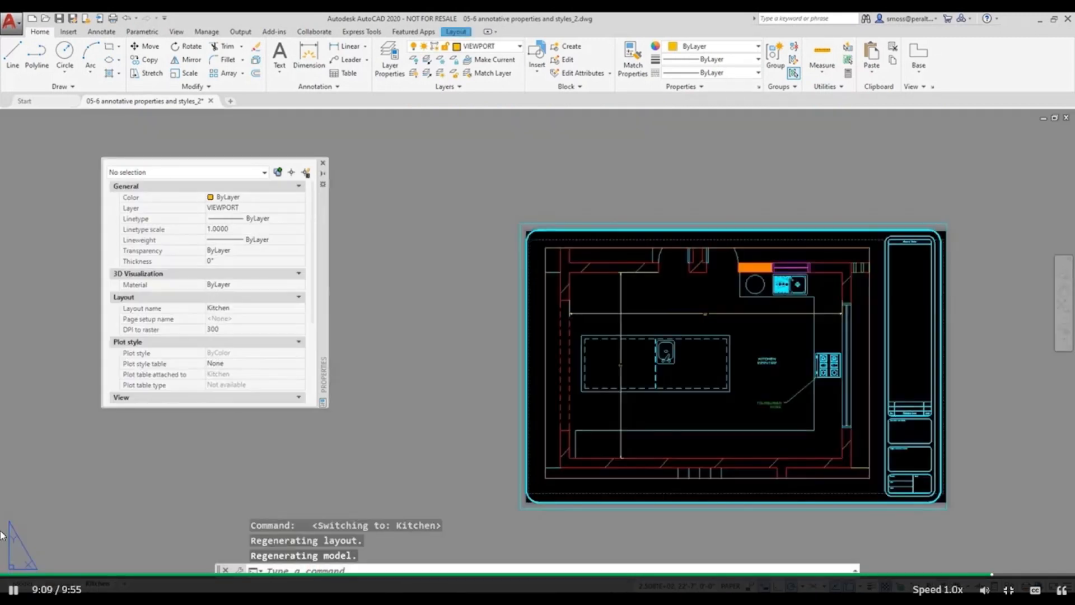